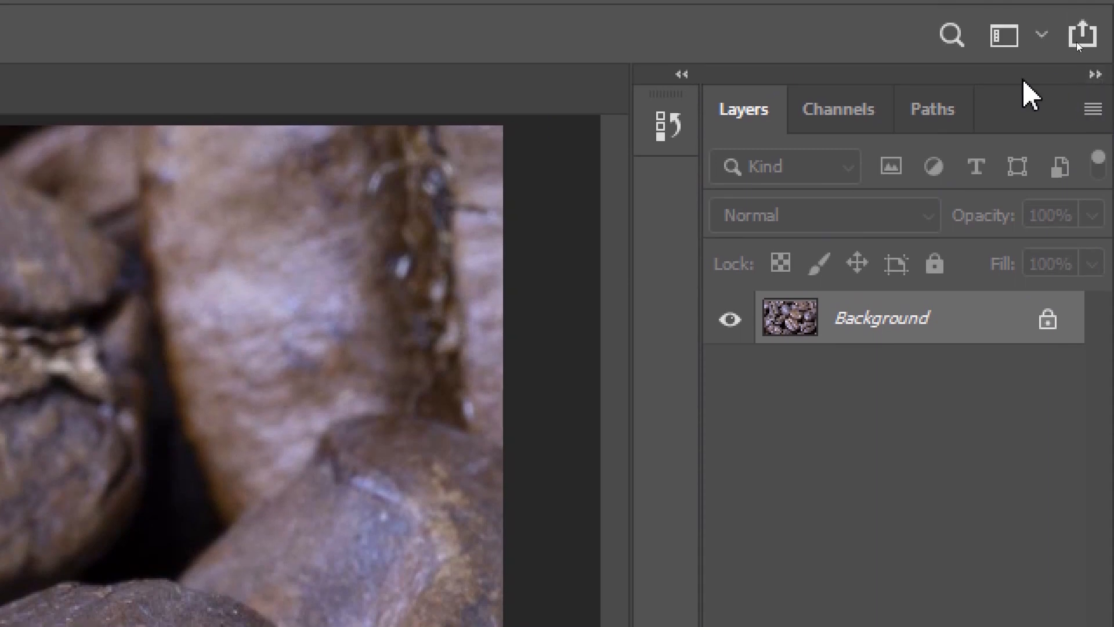
# Save the temporary work path around the coffee bean under the name "coffee"
pyautogui.click(947, 44)
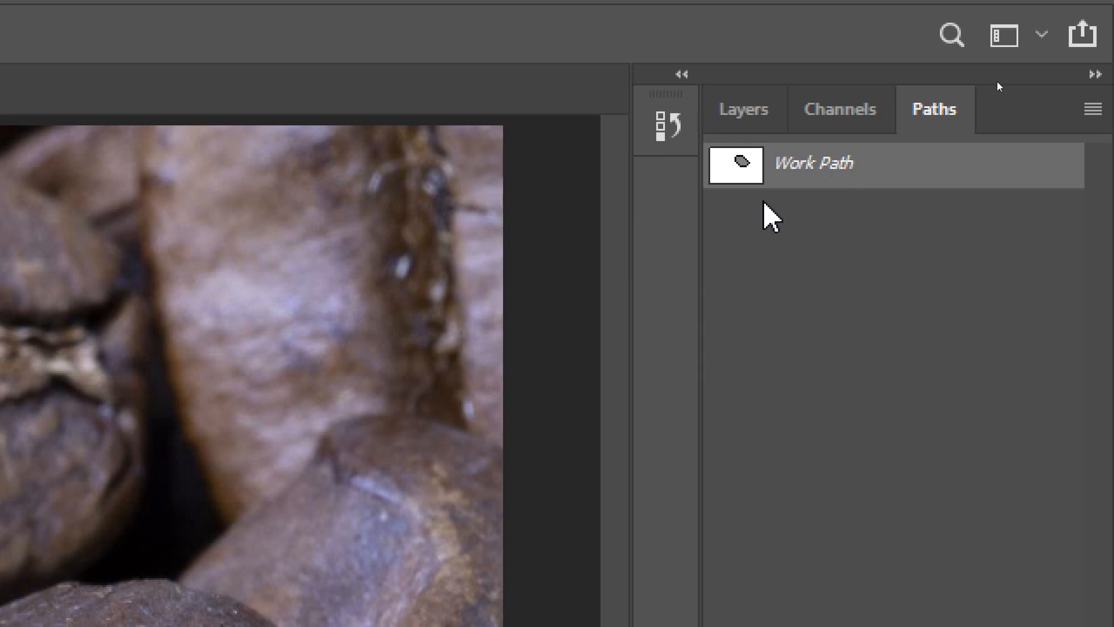
pyautogui.click(846, 302)
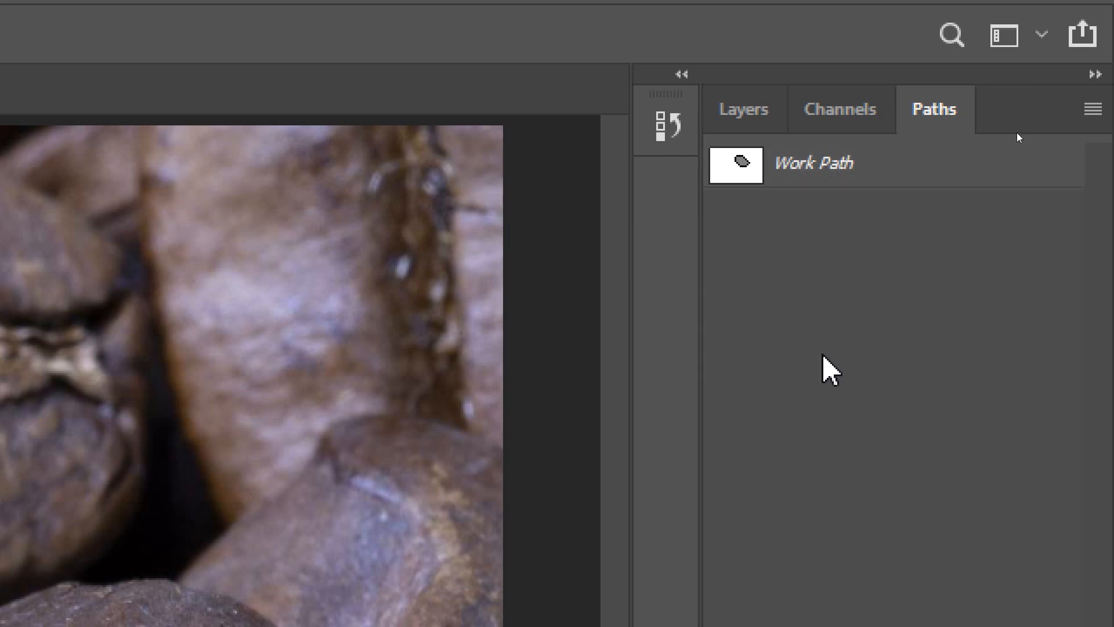
pyautogui.click(847, 162)
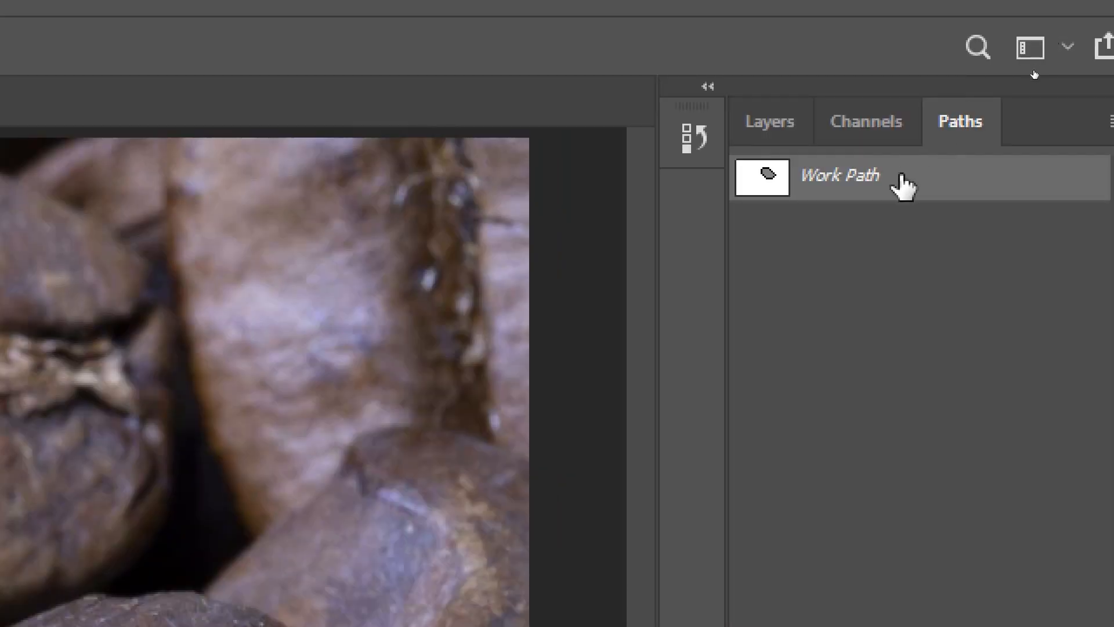
pyautogui.click(893, 211)
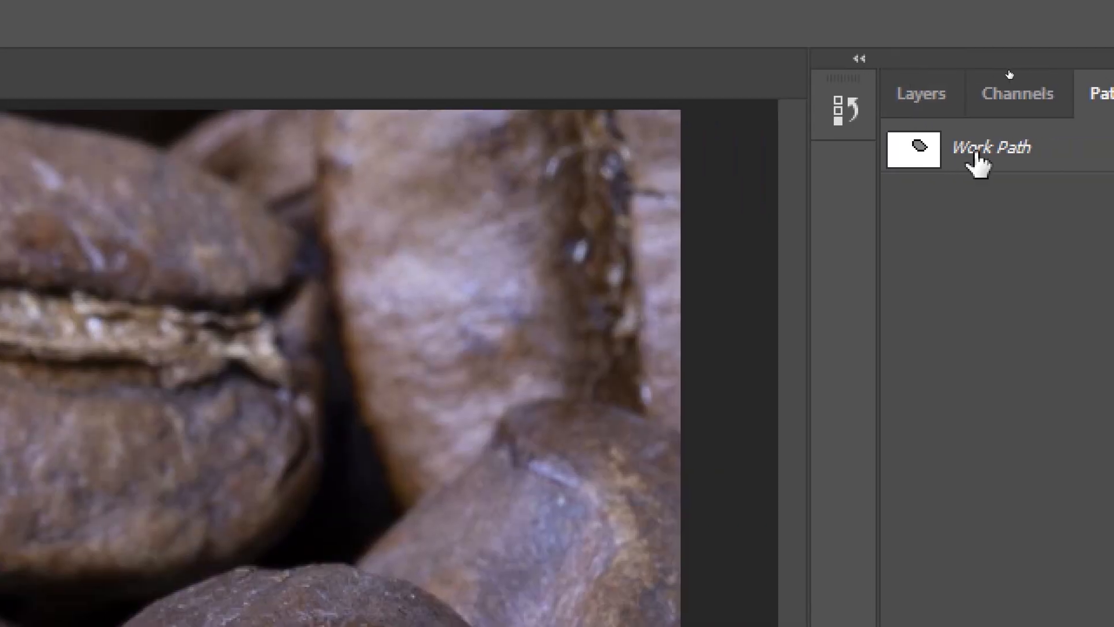
pyautogui.doubleClick(1007, 152)
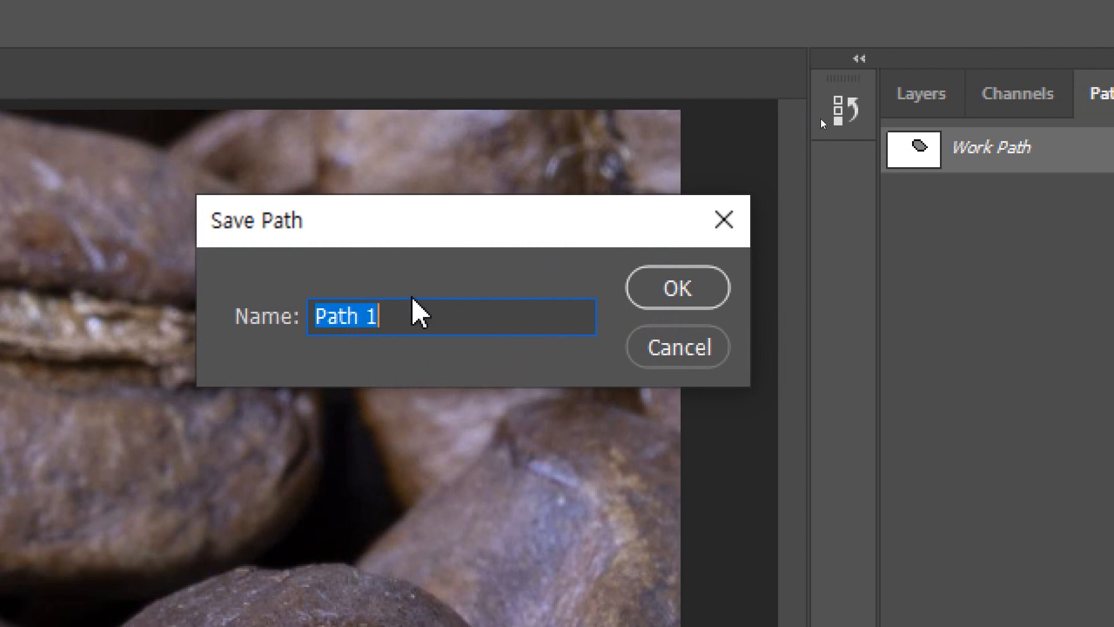
pyautogui.write('ㅜㅕ')
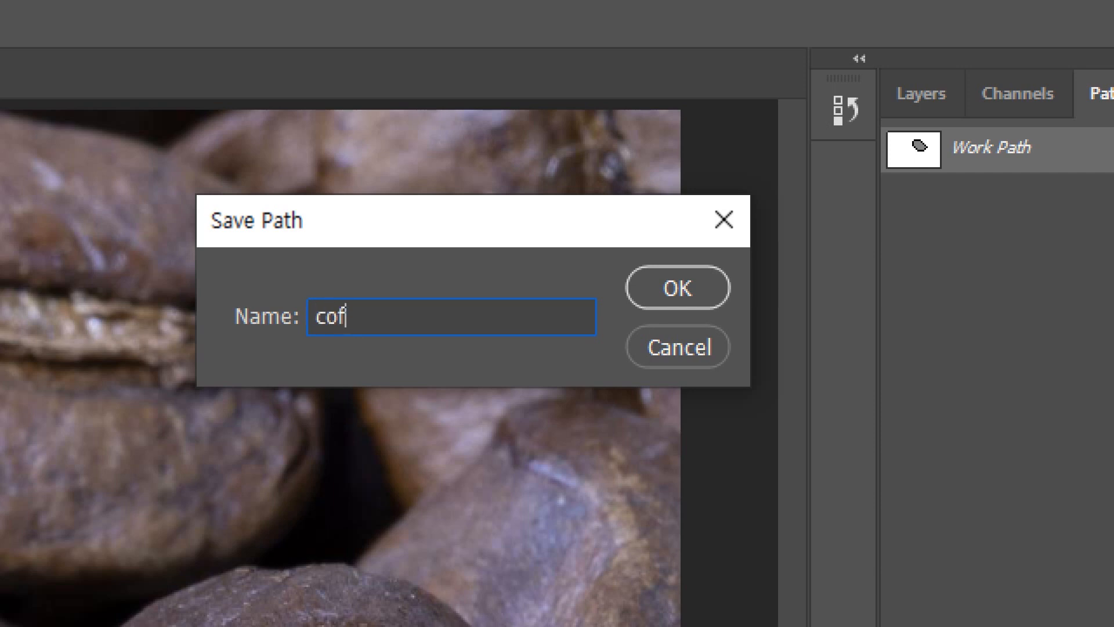
pyautogui.press('Return')
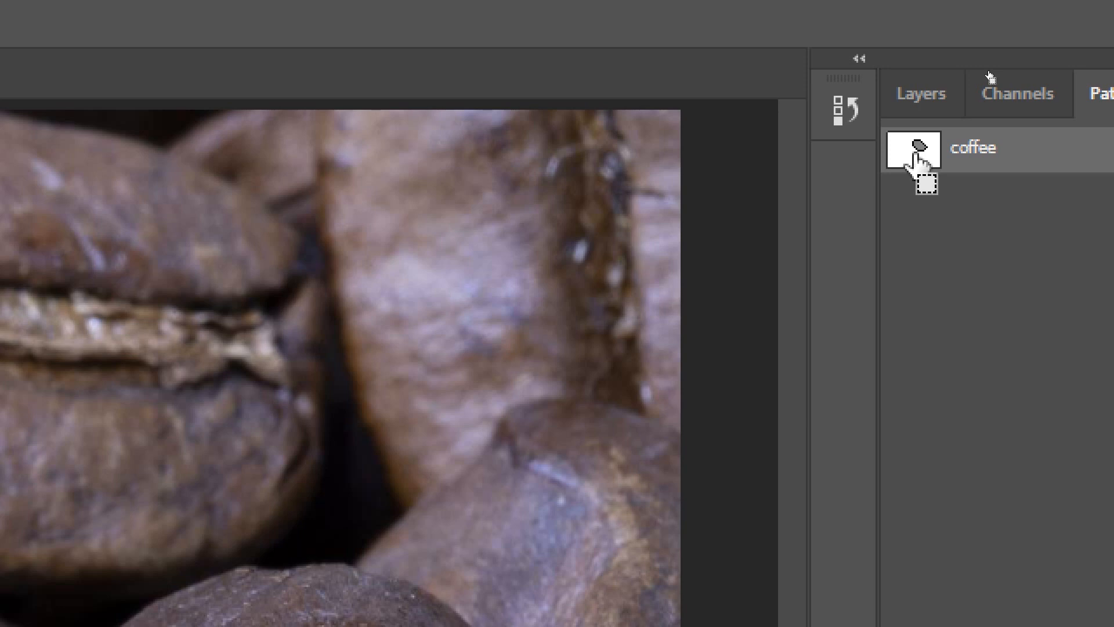
# Load the coffee path as a selection, clear that selection and make the path active again
pyautogui.keyDown('ctrl'); pyautogui.click(915, 152); pyautogui.keyUp('ctrl')
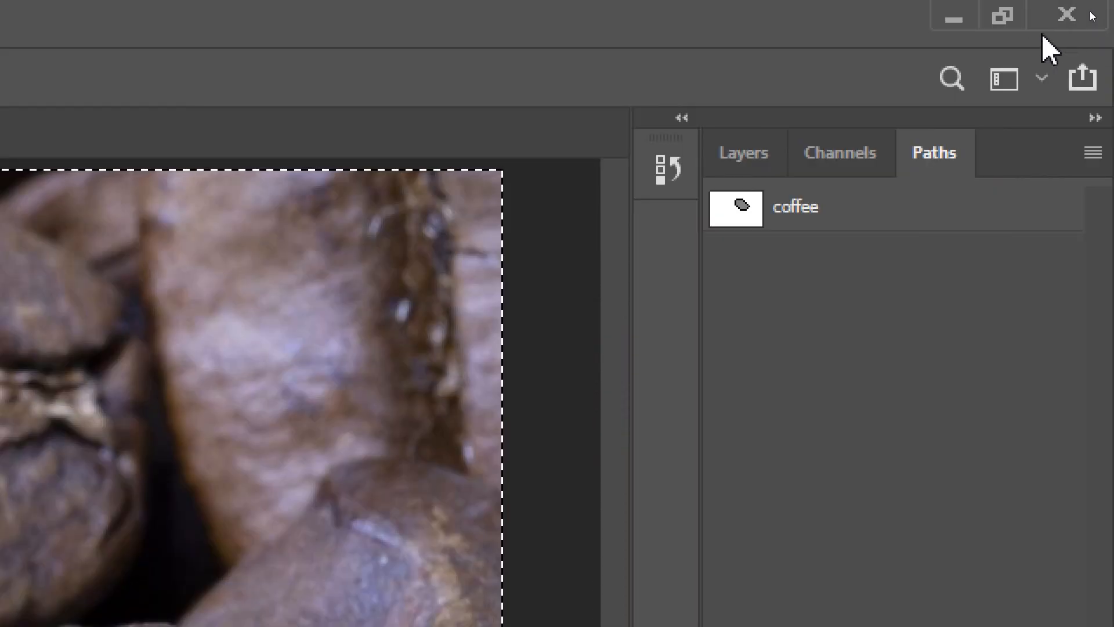
pyautogui.hotkey('ctrl', 'd')
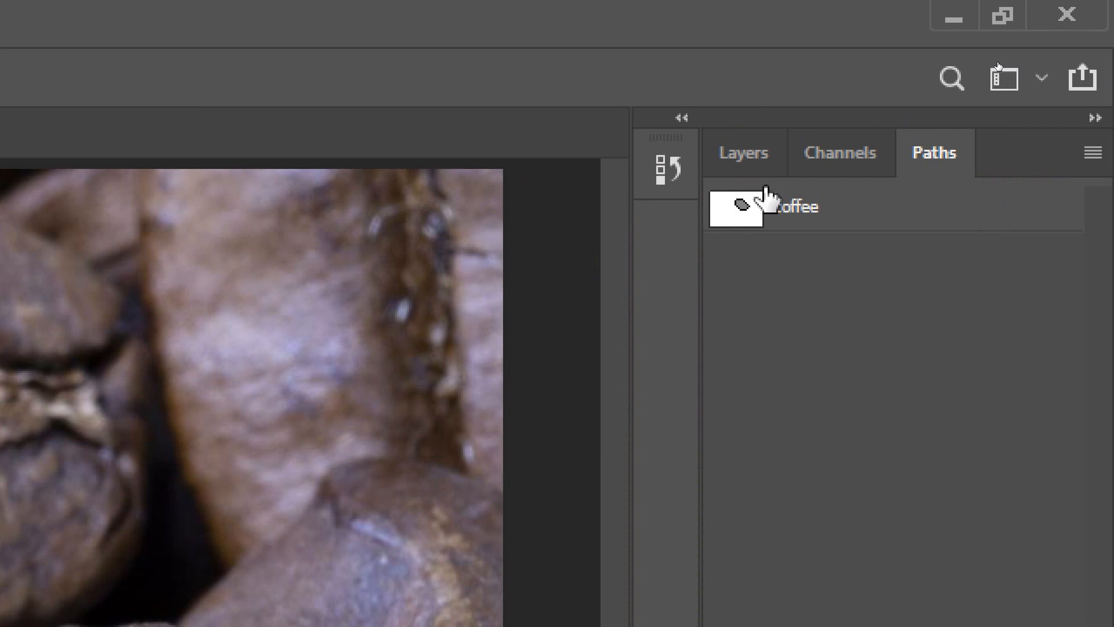
pyautogui.click(747, 214)
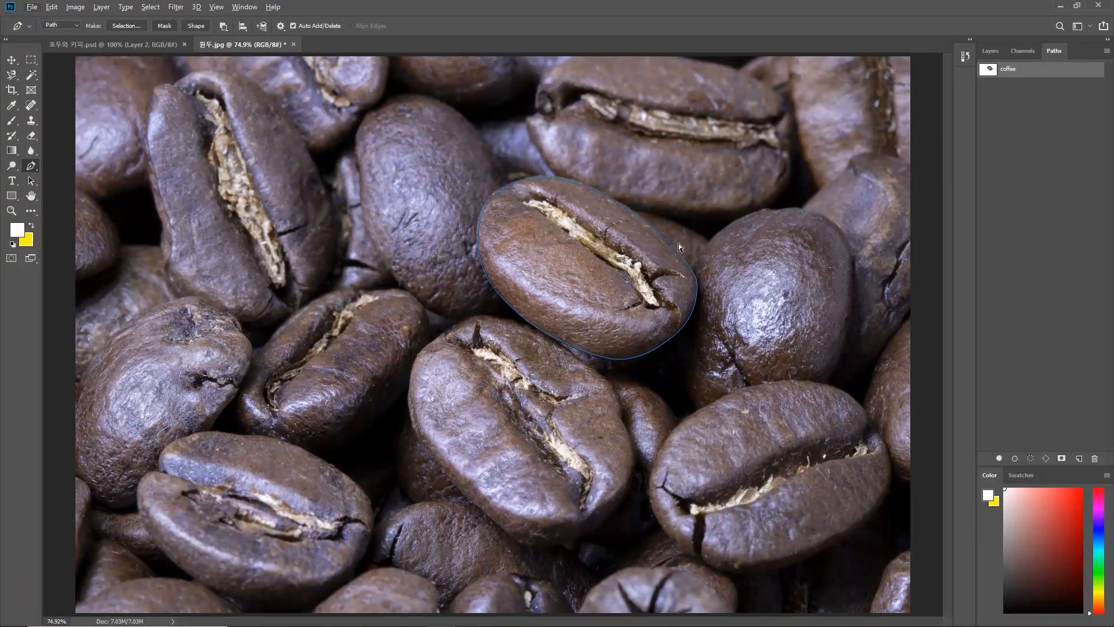
# Set the bean path's operation to Combine Shapes and test it by loading the coffee path as a selection
pyautogui.keyDown('ctrl'); pyautogui.click(671, 243); pyautogui.keyUp('ctrl')
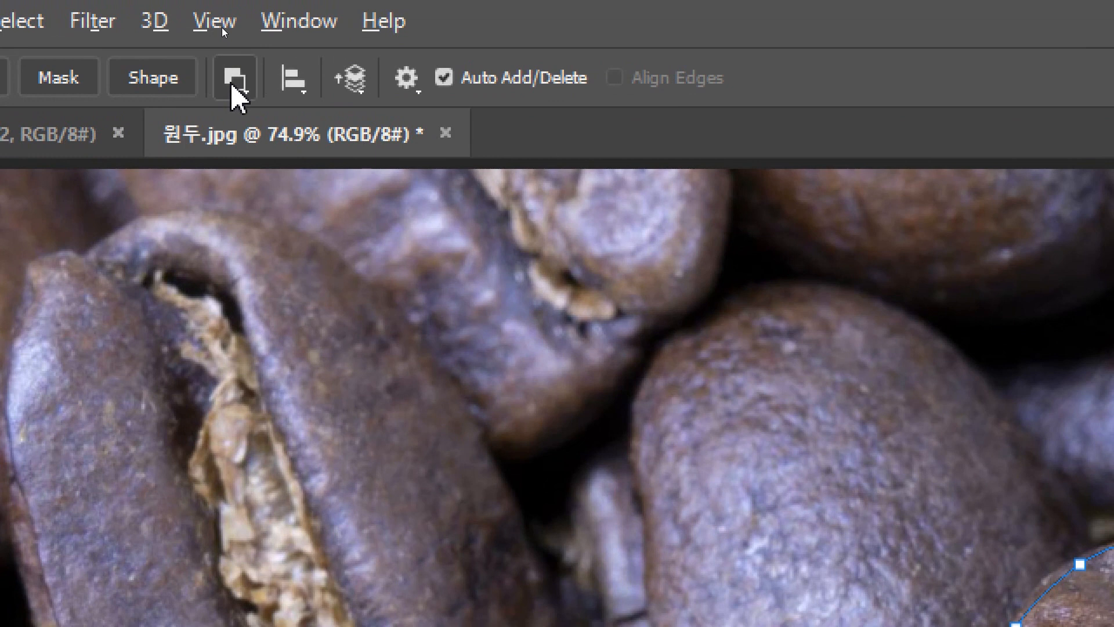
pyautogui.click(223, 26)
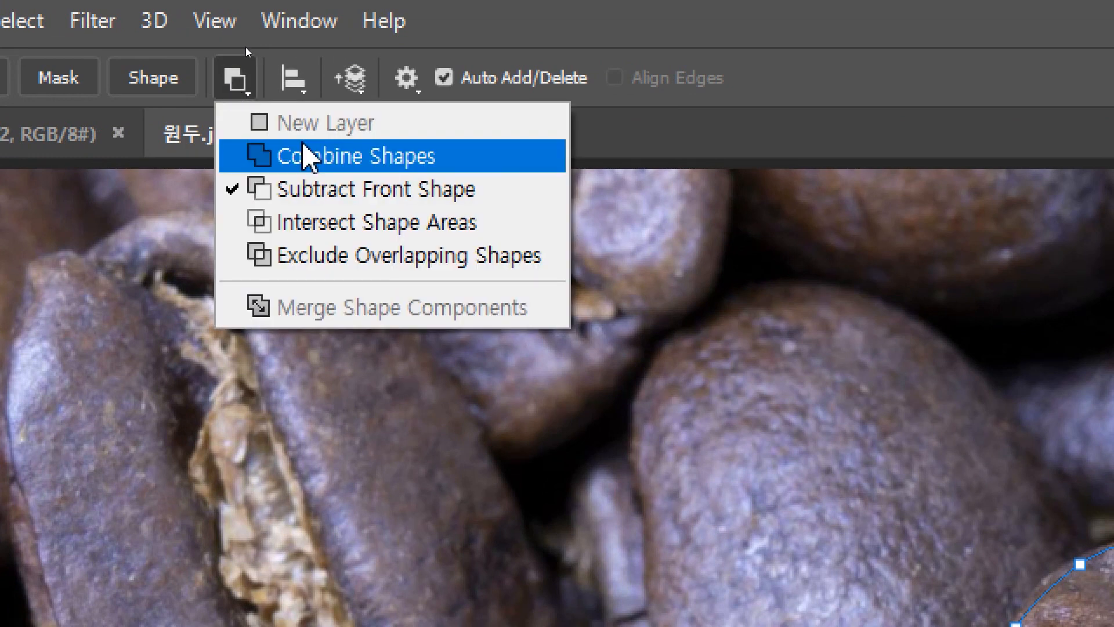
pyautogui.click(422, 169)
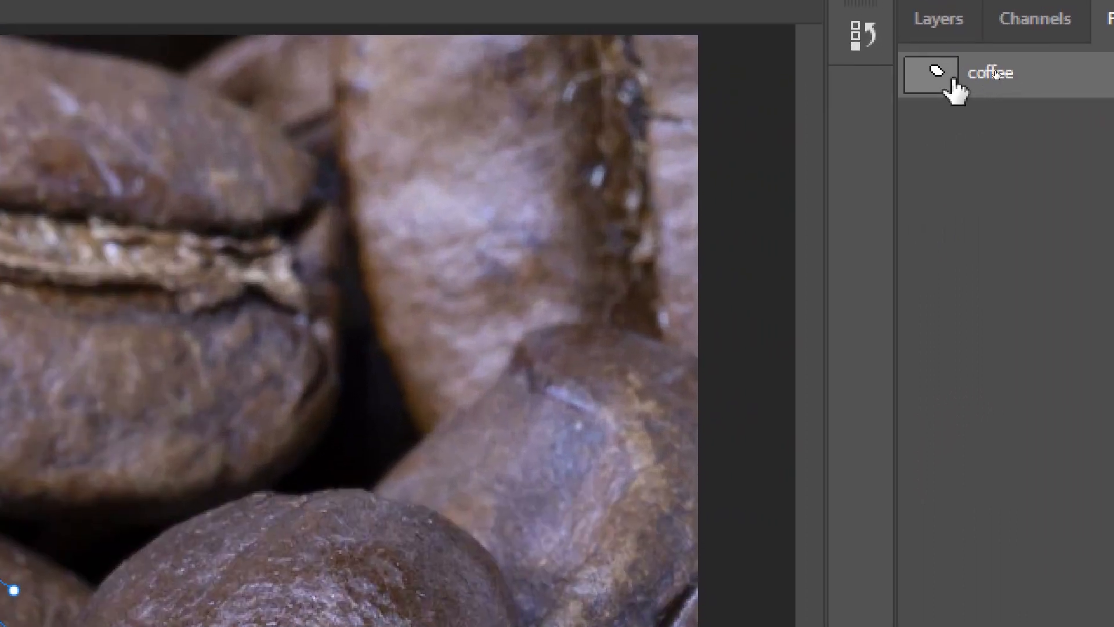
pyautogui.keyDown('ctrl'); pyautogui.click(934, 79); pyautogui.keyUp('ctrl')
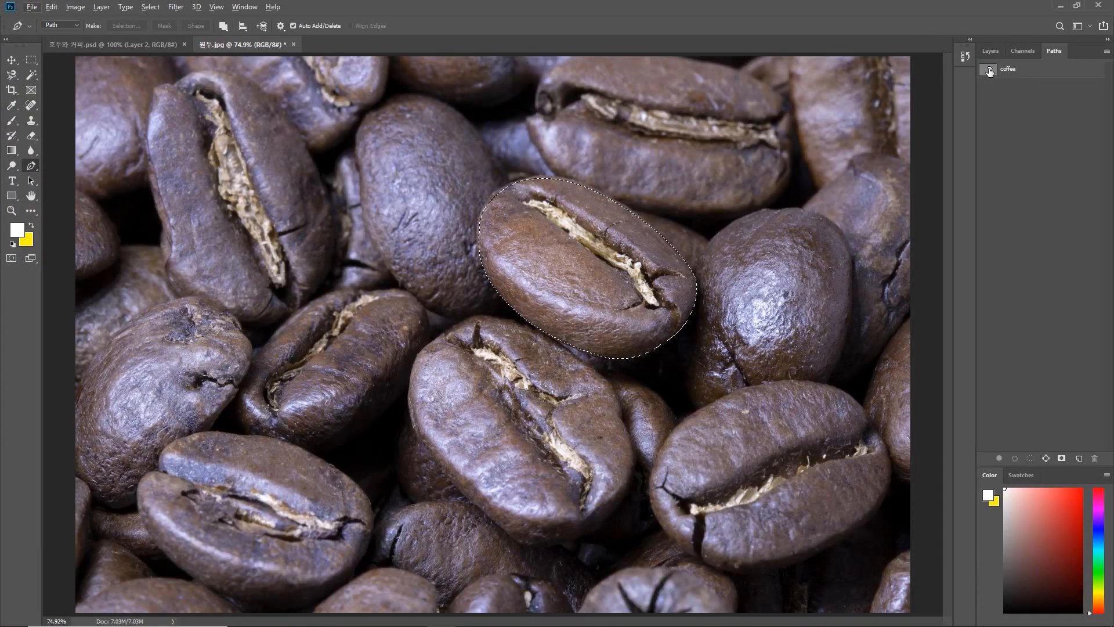
pyautogui.hotkey('ctrl', 'd')
# Draw a four-point straight-sided closed subpath in the coffee path, overlapping the bean outline's lower edge
pyautogui.click(994, 72)
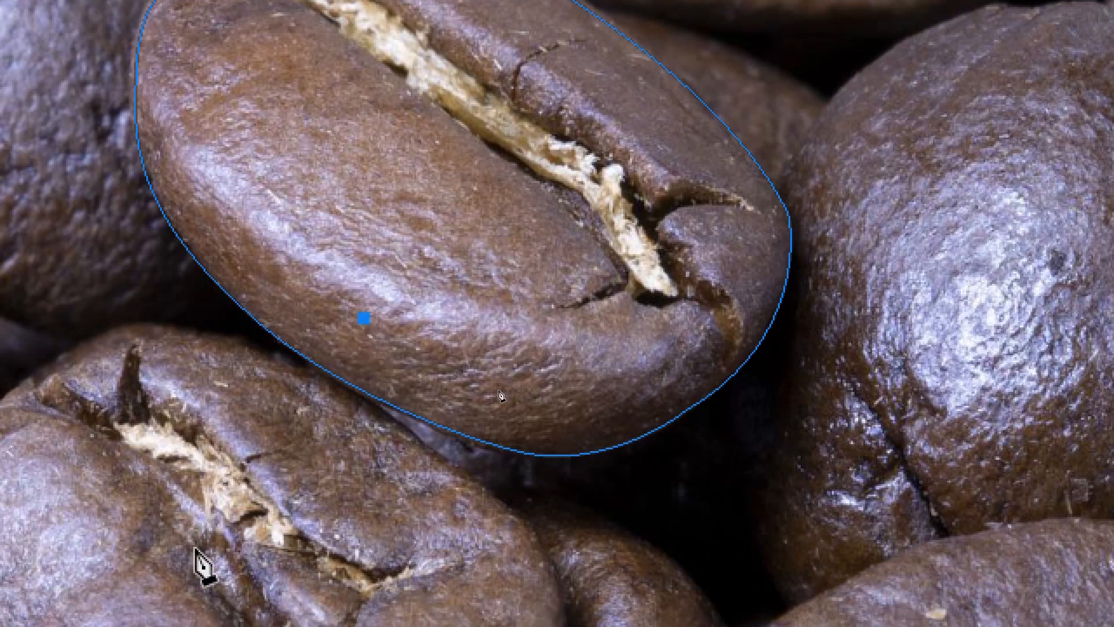
pyautogui.click(196, 570)
pyautogui.moveTo(392, 547); pyautogui.dragTo(427, 294)
pyautogui.click(364, 259)
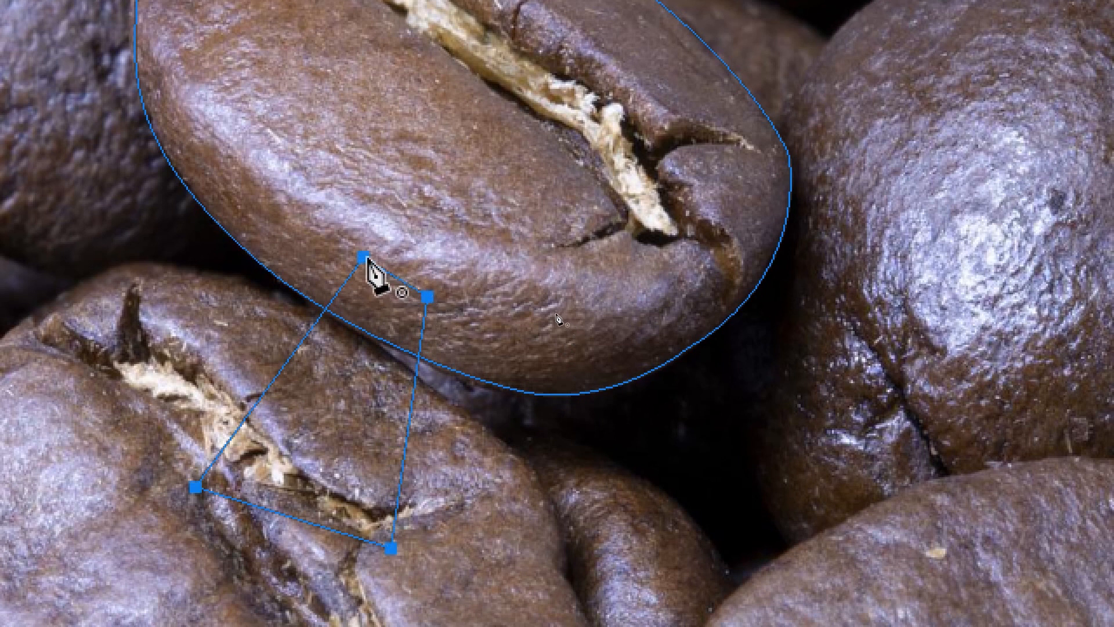
# Draw another closed subpath with a curved upper edge below the bean, overlapping the four-point shape
pyautogui.click(404, 378)
pyautogui.moveTo(579, 436); pyautogui.dragTo(677, 419)
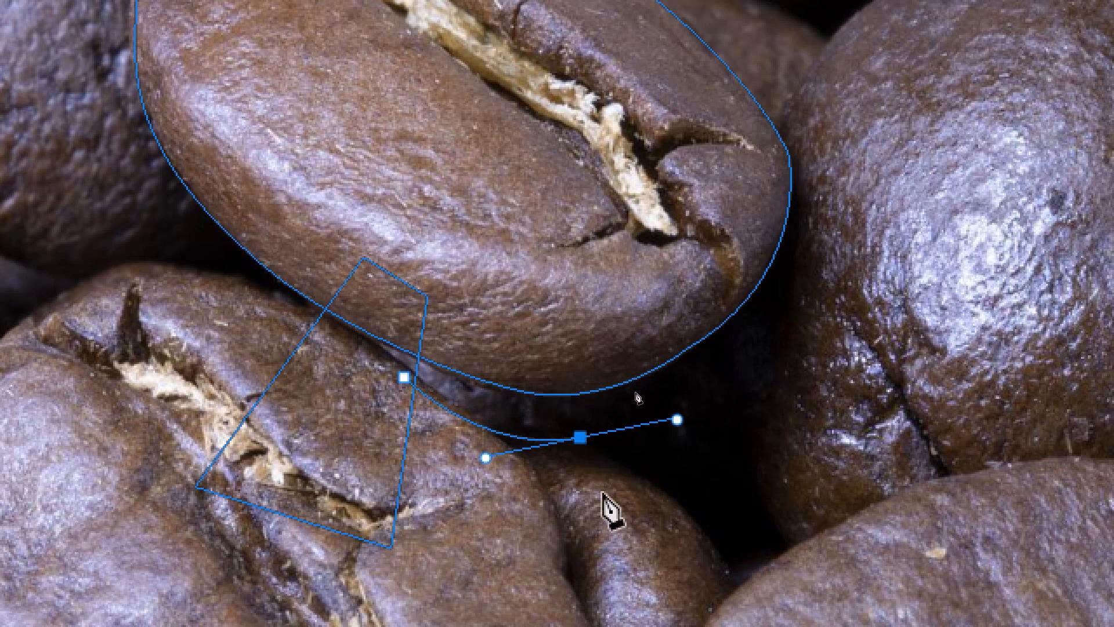
pyautogui.keyDown('alt'); pyautogui.click(580, 437); pyautogui.keyUp('alt')
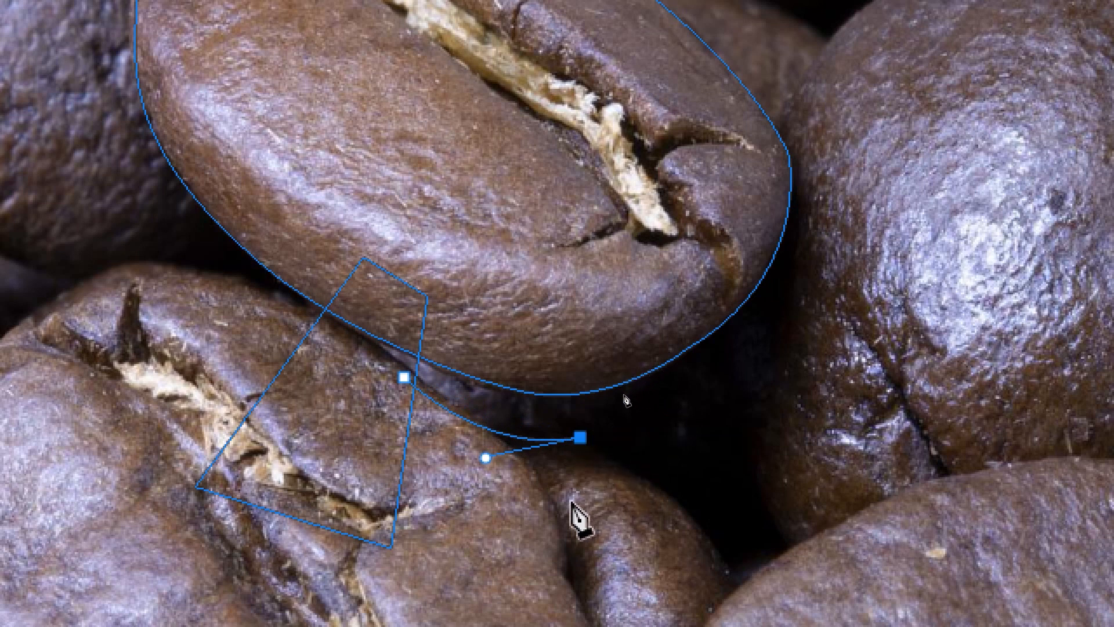
pyautogui.click(571, 510)
pyautogui.click(380, 427)
pyautogui.moveTo(381, 429); pyautogui.dragTo(377, 391)
pyautogui.click(404, 379)
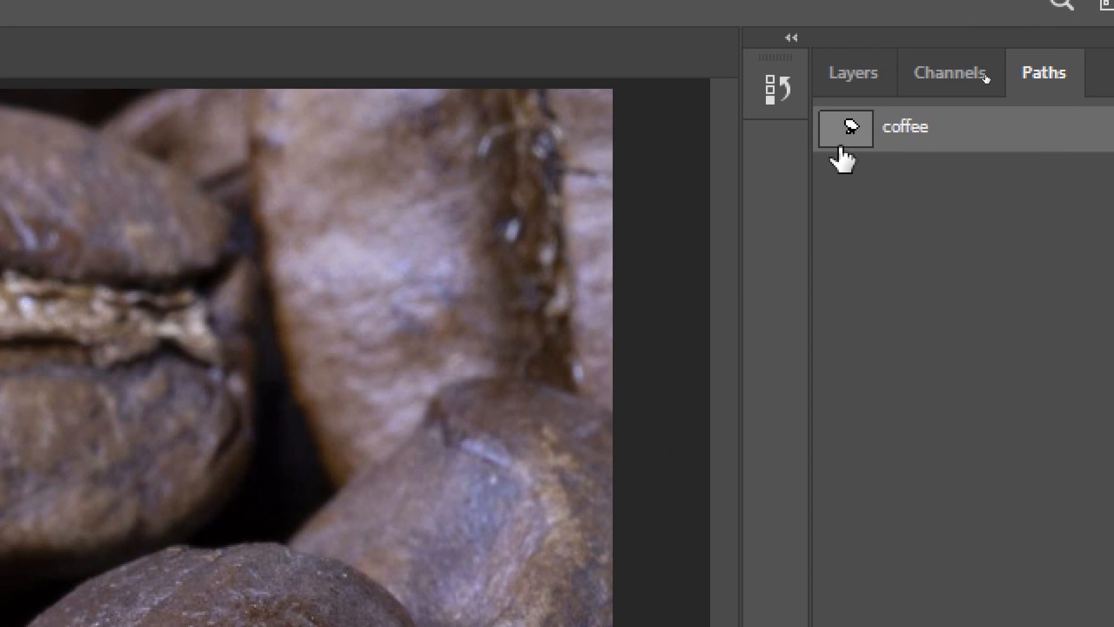
# Load the coffee path with all its combined subpaths as a selection, keeping Combine Shapes, and deselect it
pyautogui.keyDown('ctrl'); pyautogui.click(851, 128); pyautogui.keyUp('ctrl')
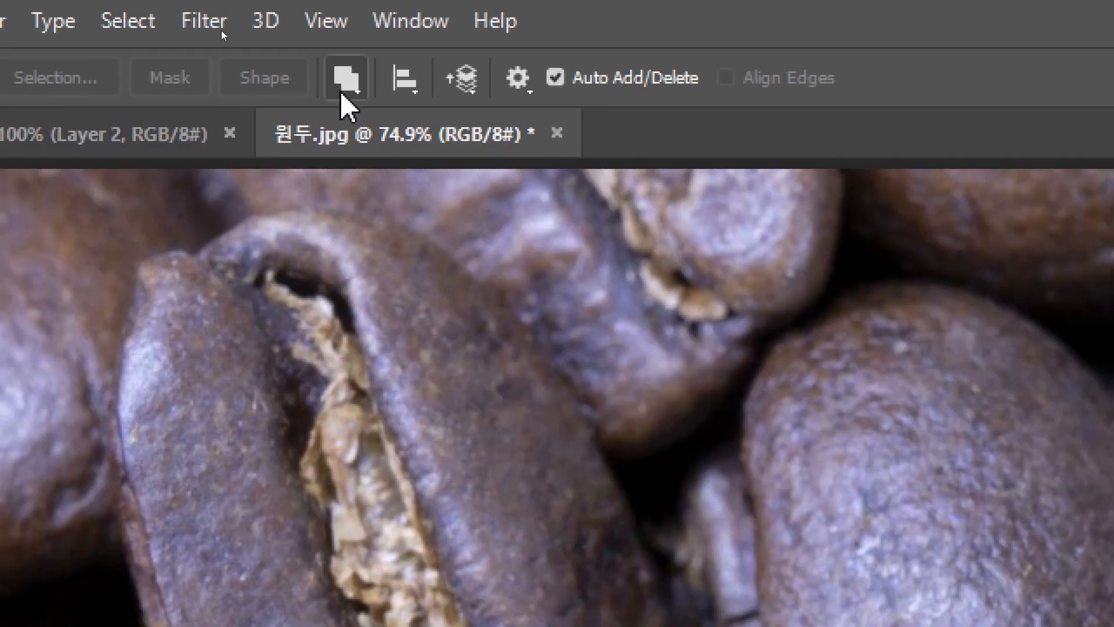
pyautogui.click(342, 91)
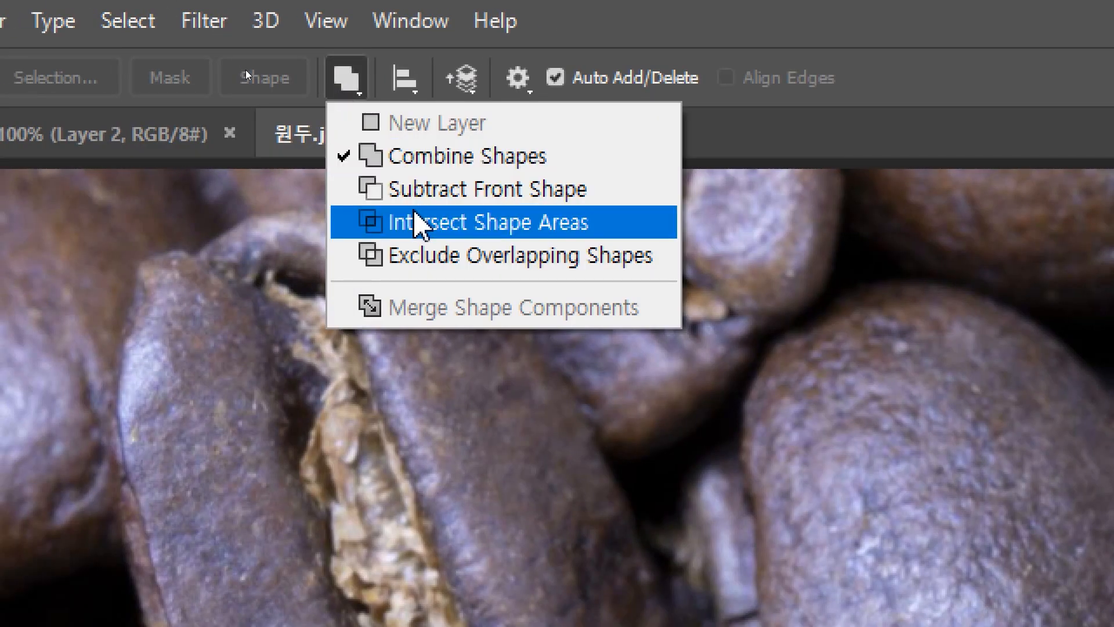
pyautogui.click(424, 158)
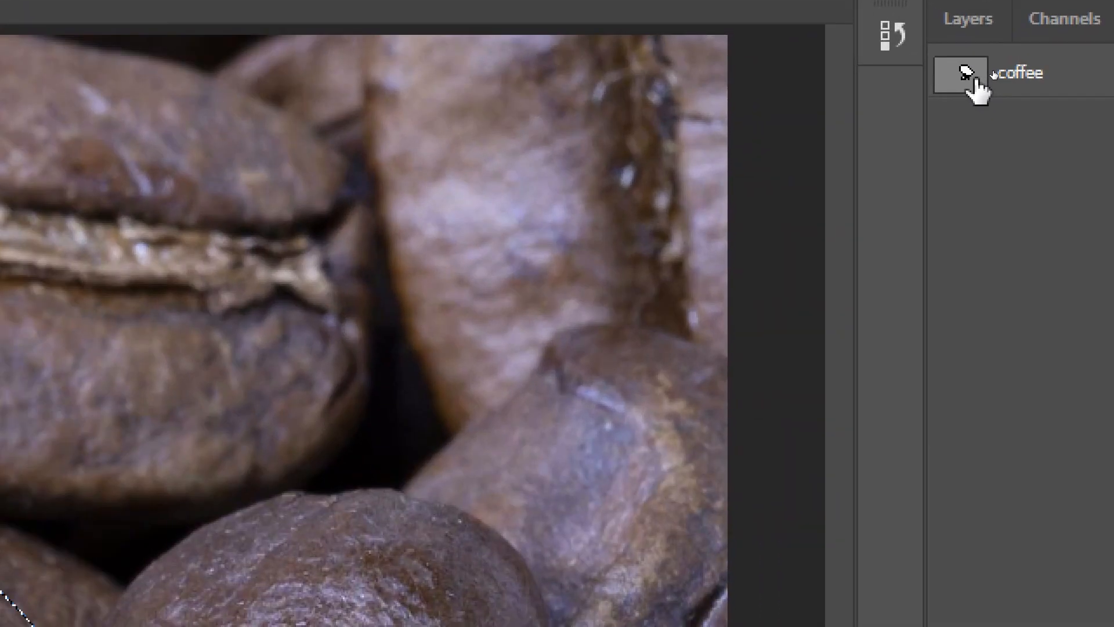
pyautogui.click(973, 75)
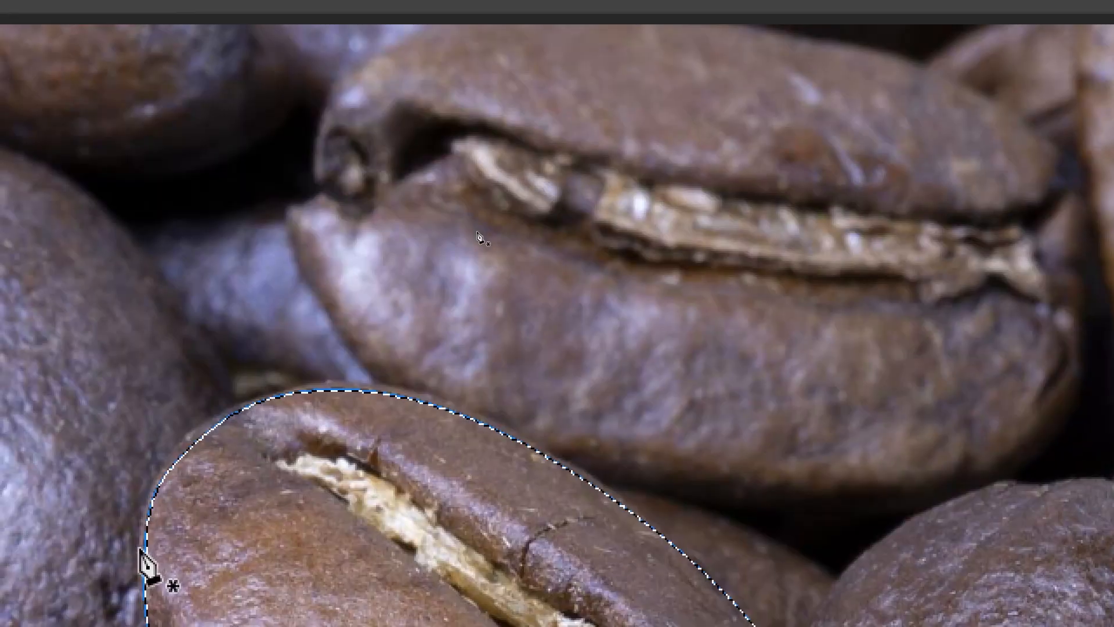
pyautogui.hotkey('ctrl', 'd')
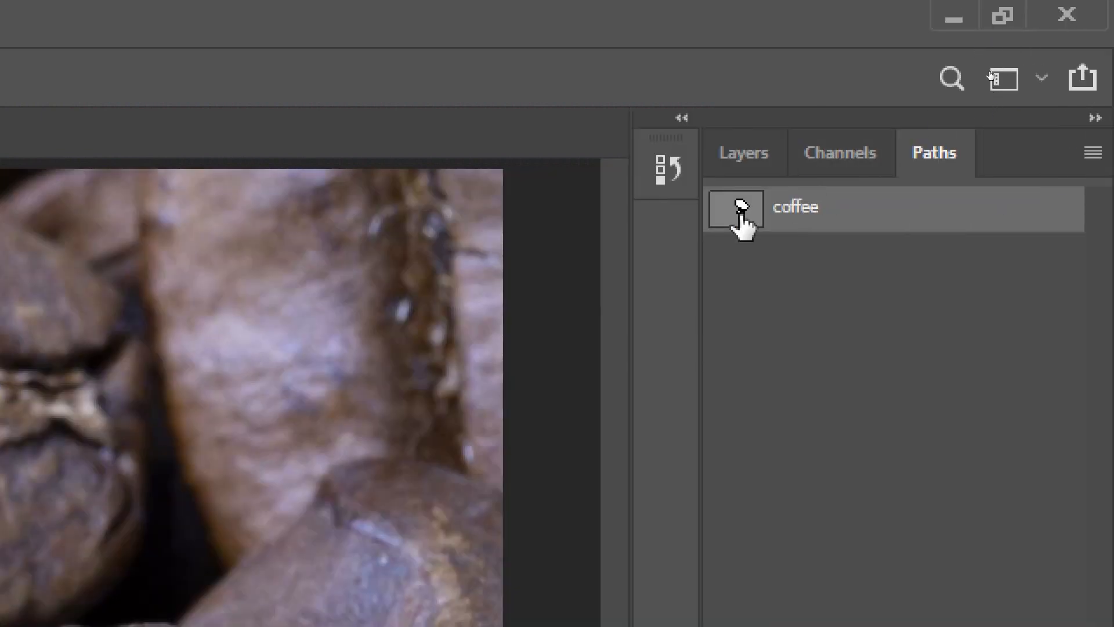
pyautogui.keyDown('ctrl'); pyautogui.click(742, 210); pyautogui.keyUp('ctrl')
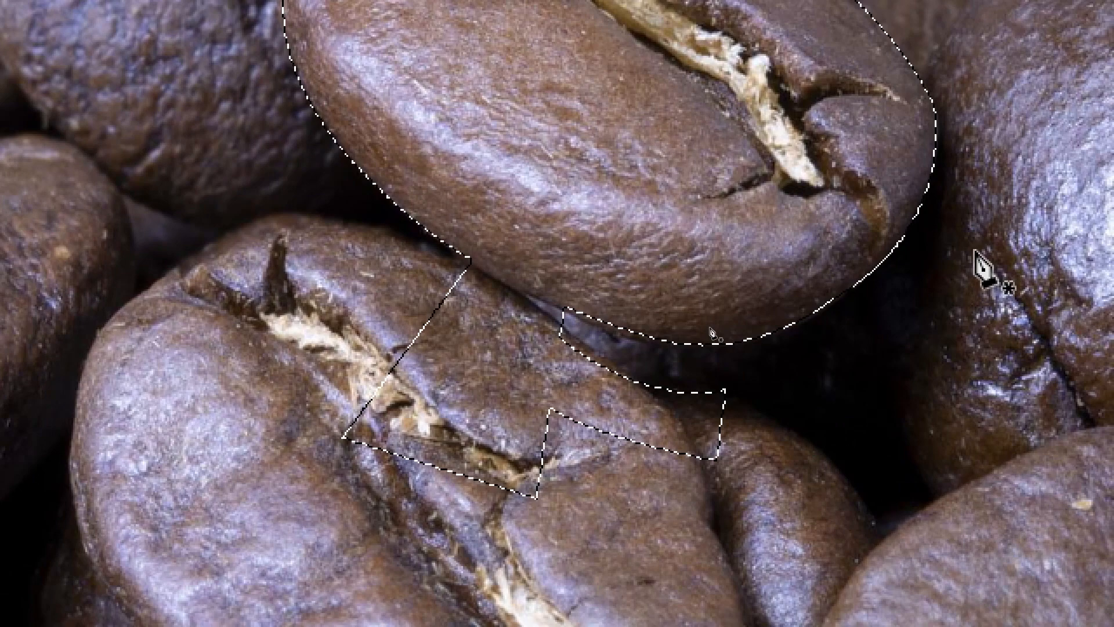
pyautogui.hotkey('ctrl', 'd')
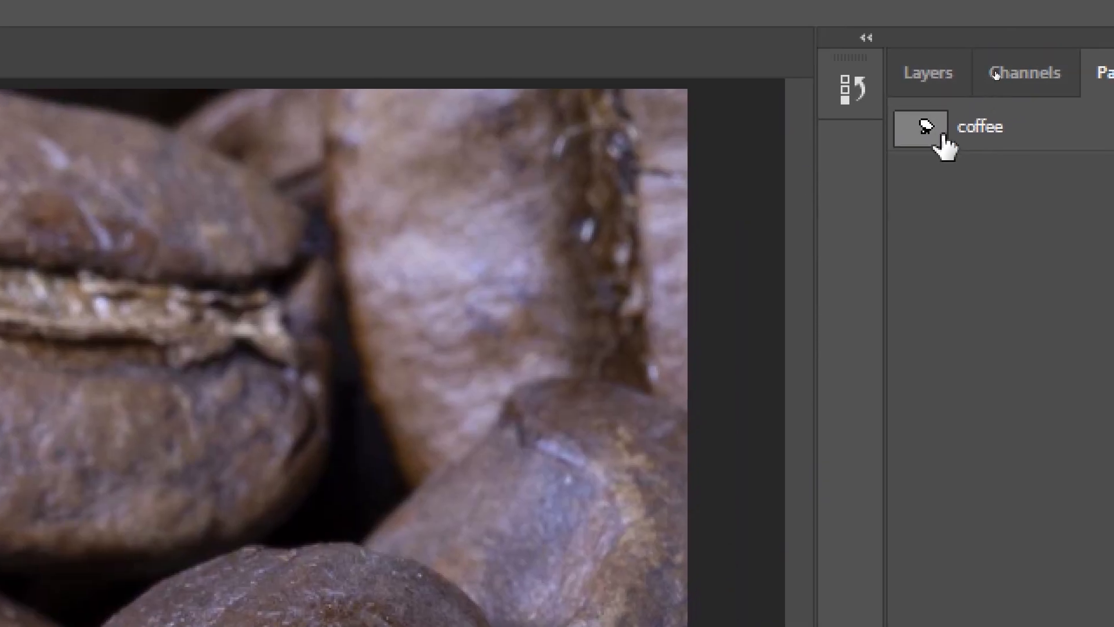
# Select the bean outline and the four-point subpath together within the coffee path
pyautogui.click(943, 137)
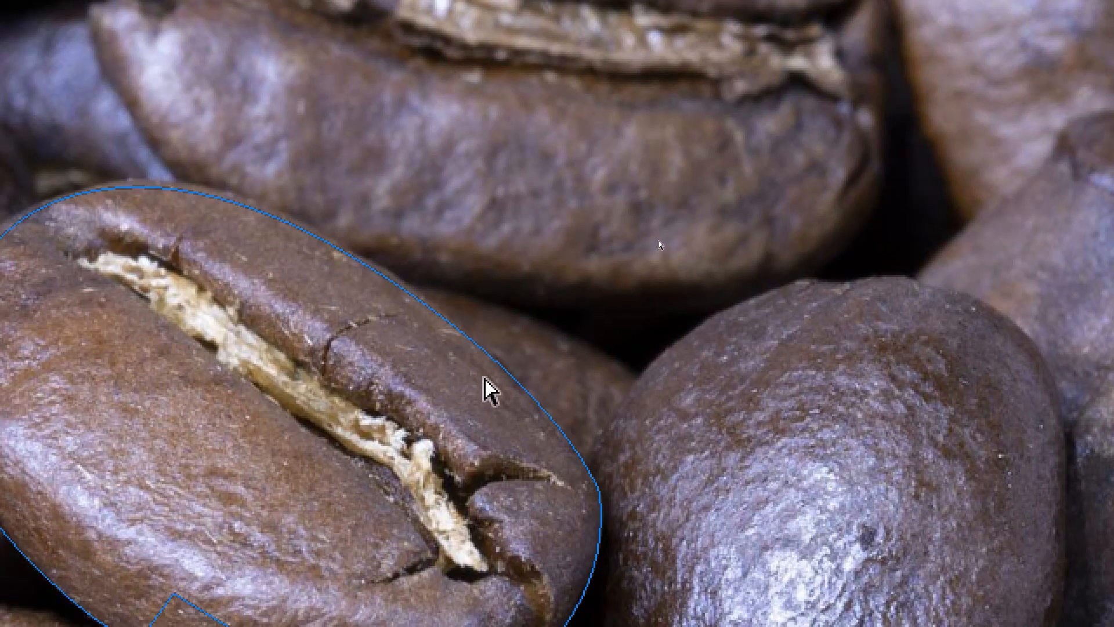
pyautogui.keyDown('ctrl'); pyautogui.click(493, 362); pyautogui.keyUp('ctrl')
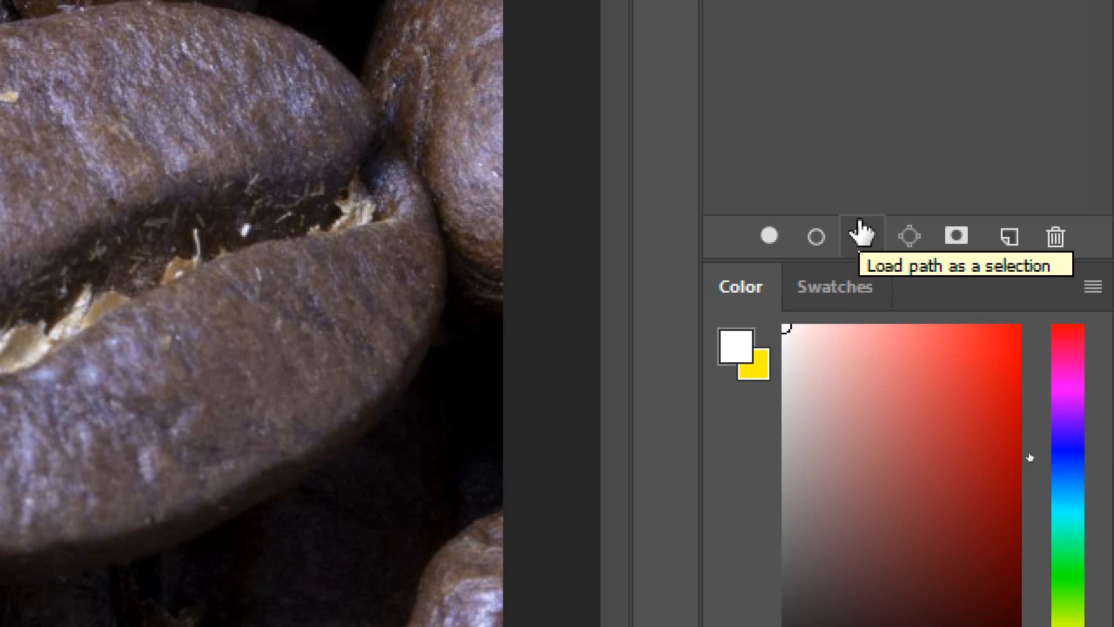
pyautogui.click(861, 232)
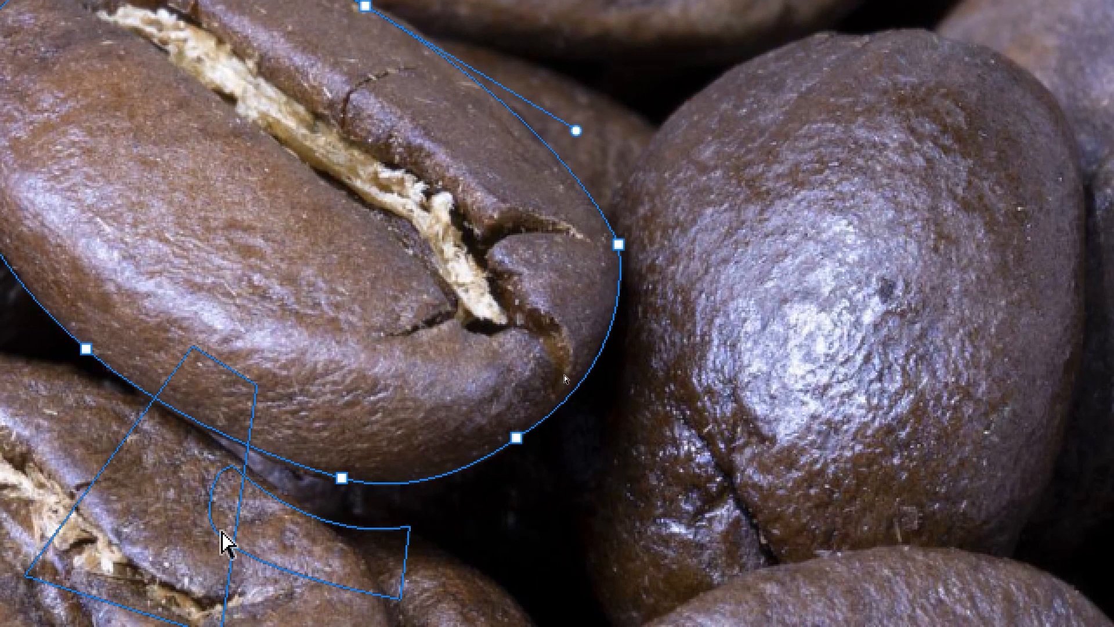
pyautogui.click(246, 463)
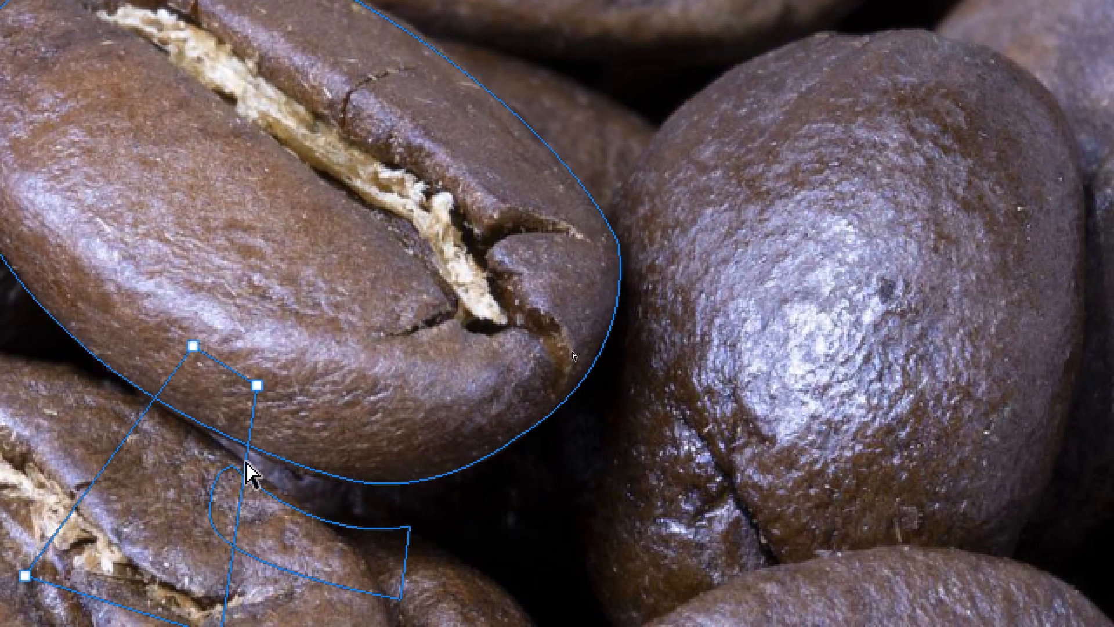
pyautogui.keyDown('shift'); pyautogui.click(286, 463); pyautogui.keyUp('shift')
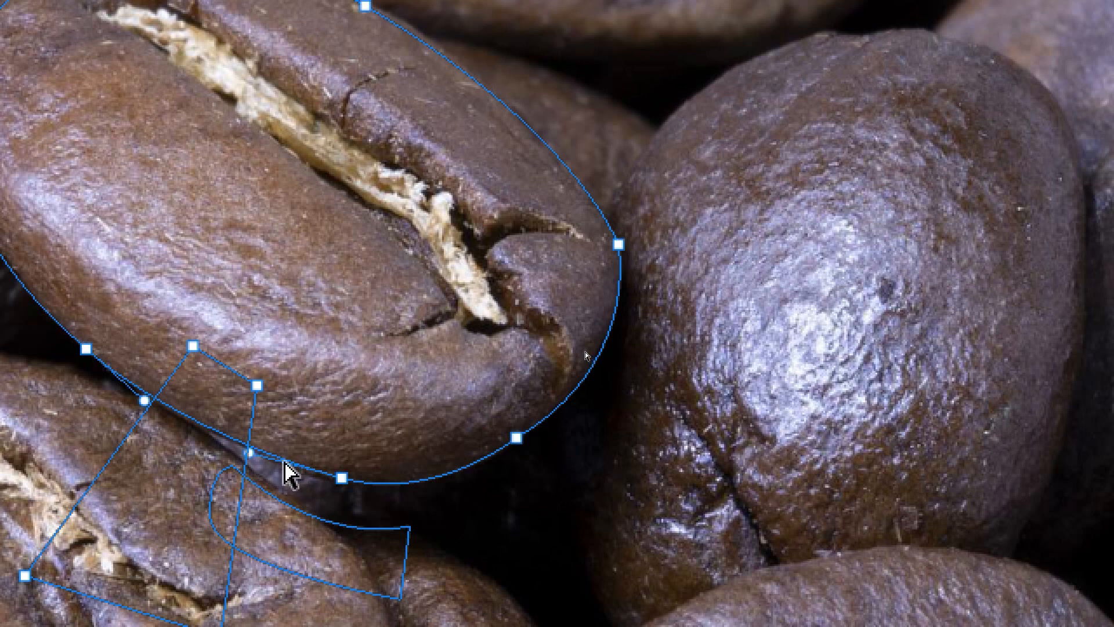
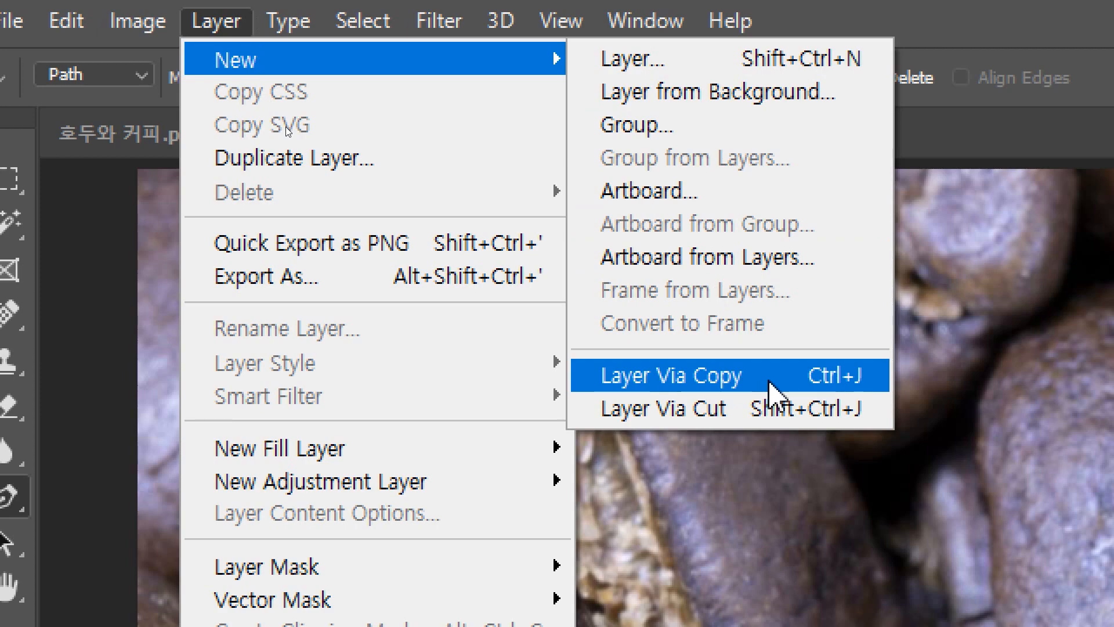
# Copy the selected bean onto a new layer with Layer Via Copy and hide the Background layer
pyautogui.click(774, 391)
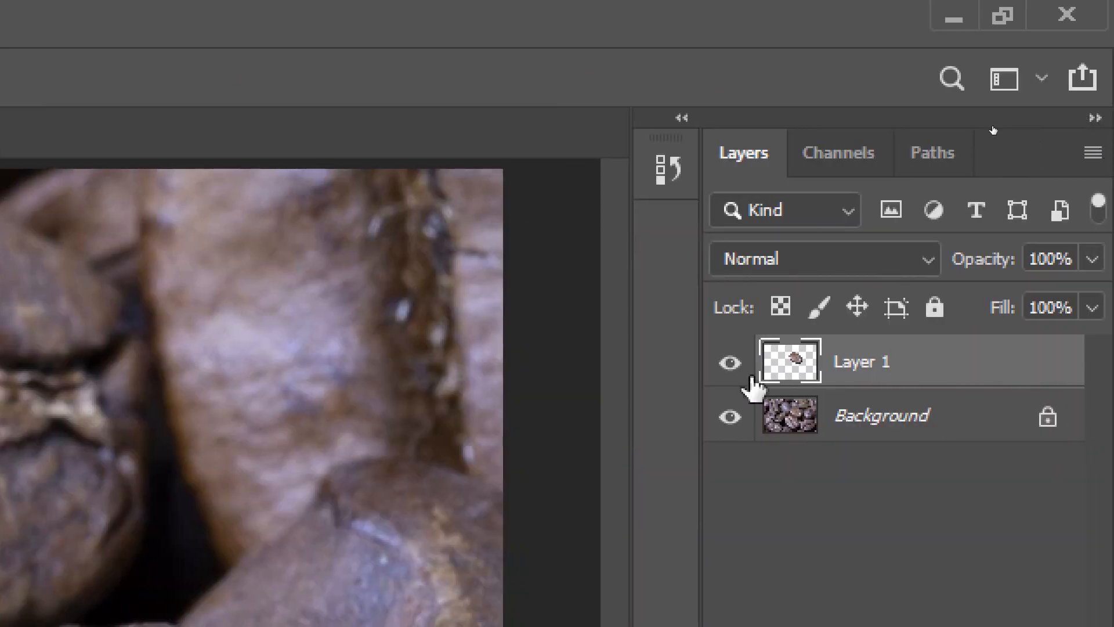
pyautogui.click(740, 416)
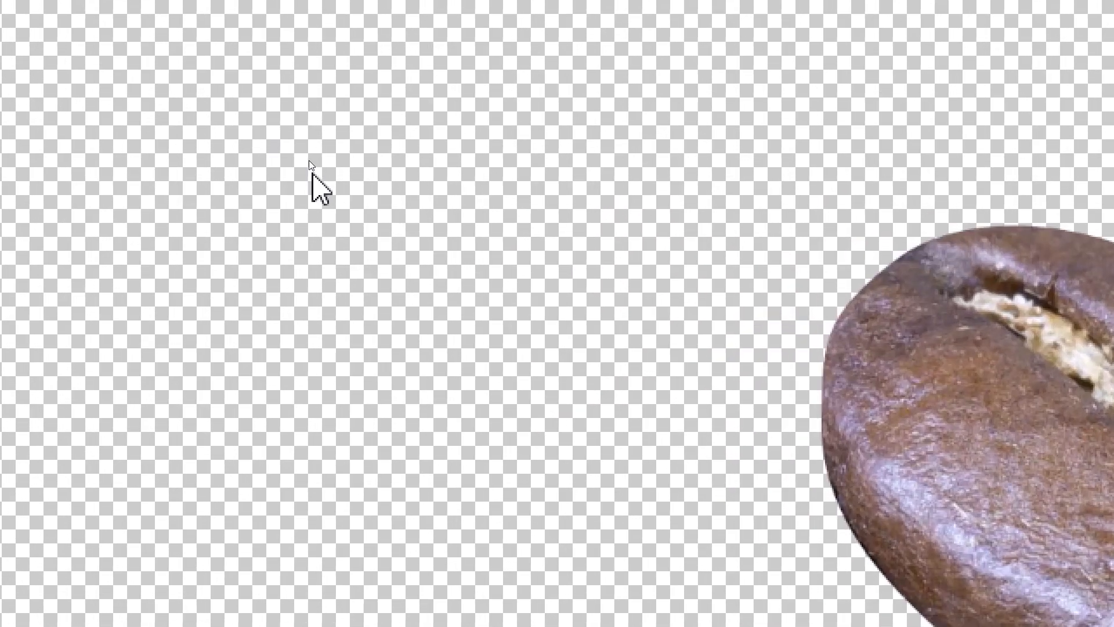
pyautogui.press('p')
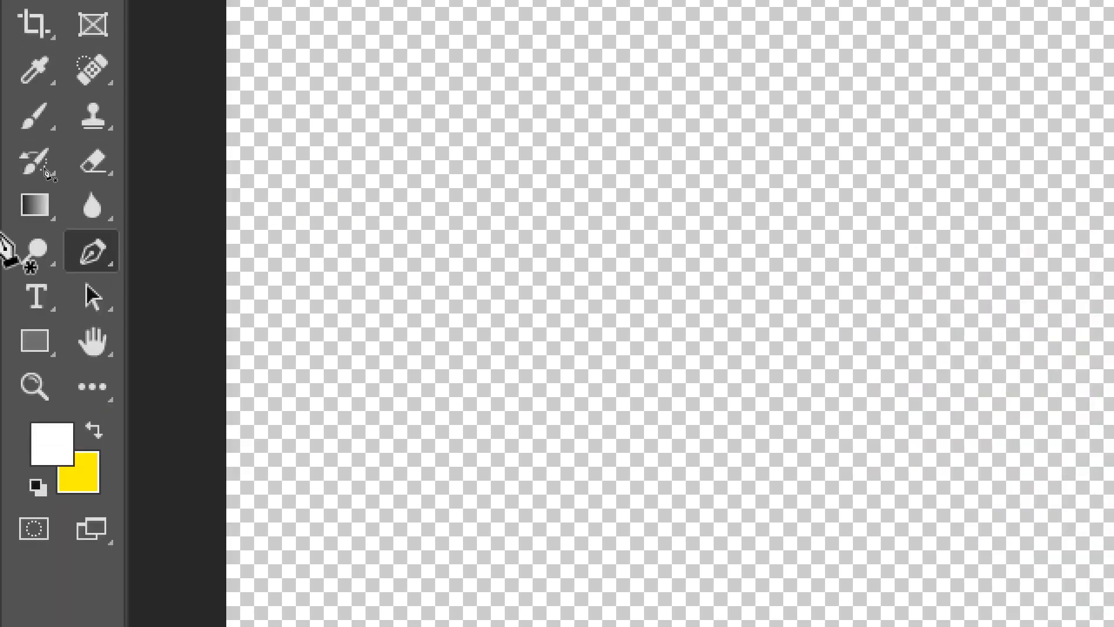
# Start an open path with the Pen tool, placing three anchor points for a horizontal segment and a downward-slanting one
pyautogui.rightClick(102, 264)
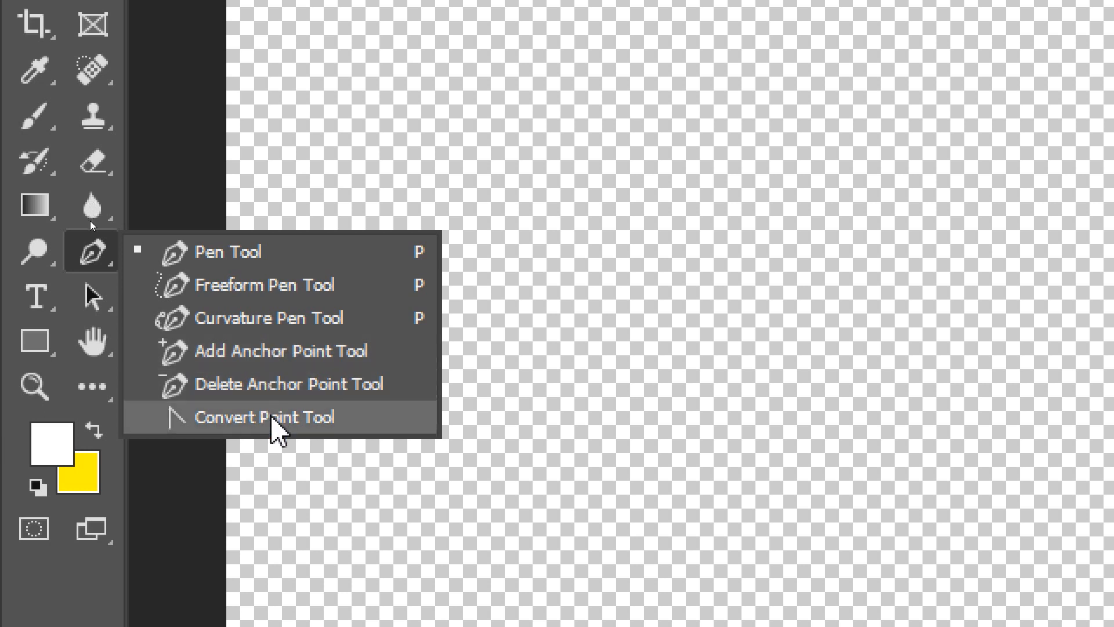
pyautogui.click(247, 251)
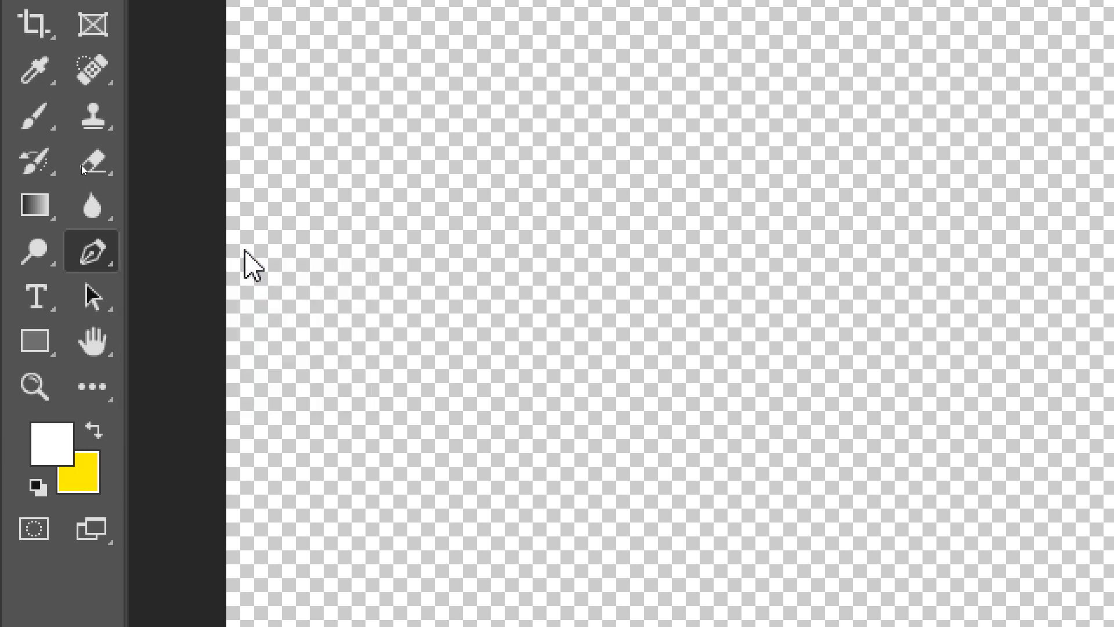
pyautogui.click(345, 276)
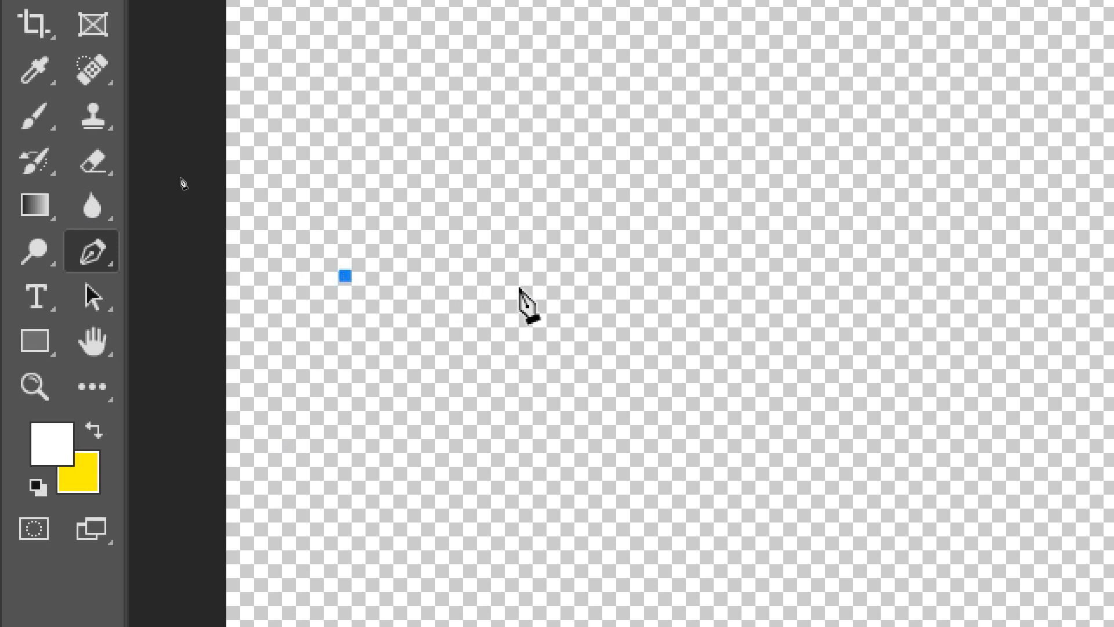
pyautogui.click(606, 276)
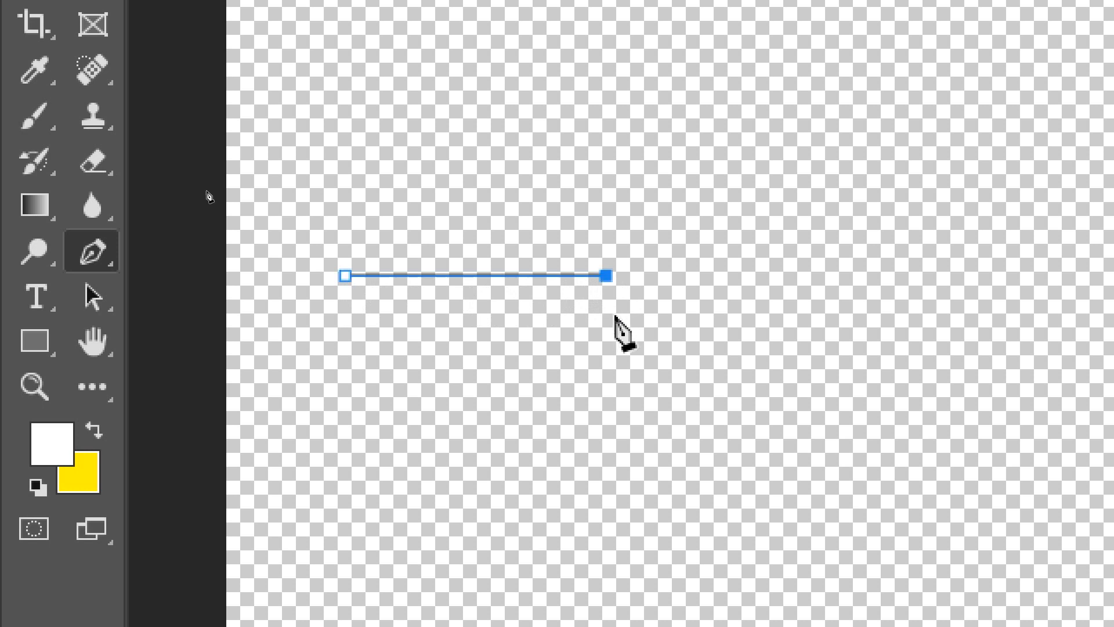
pyautogui.click(680, 440)
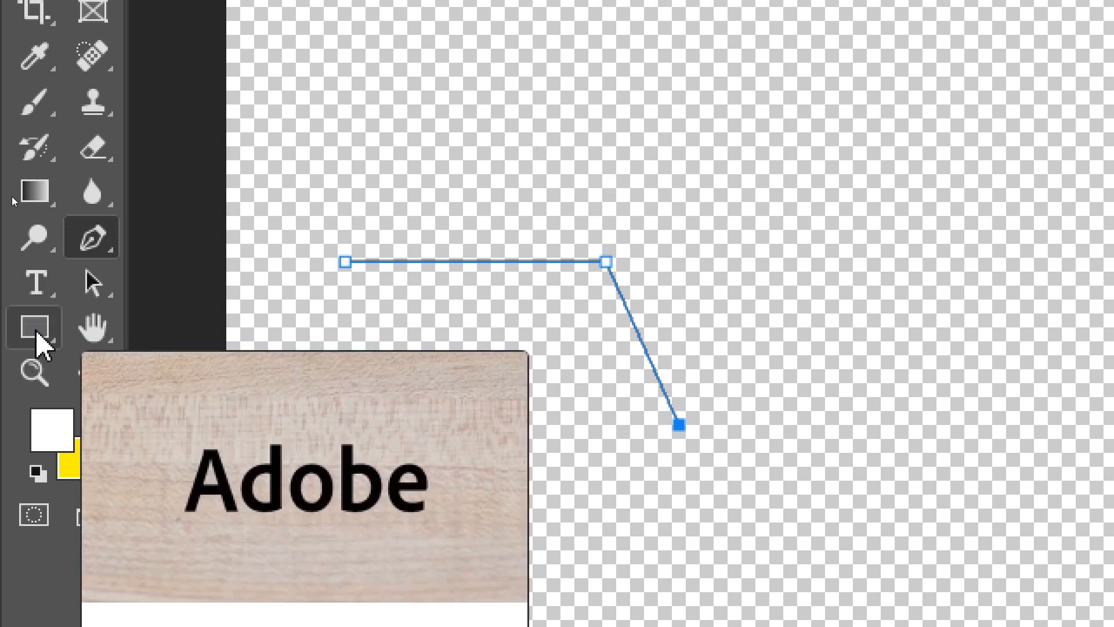
# Extend the open path with three more anchor points, turning its straight segments back roughly parallel to the first two
pyautogui.click(37, 332)
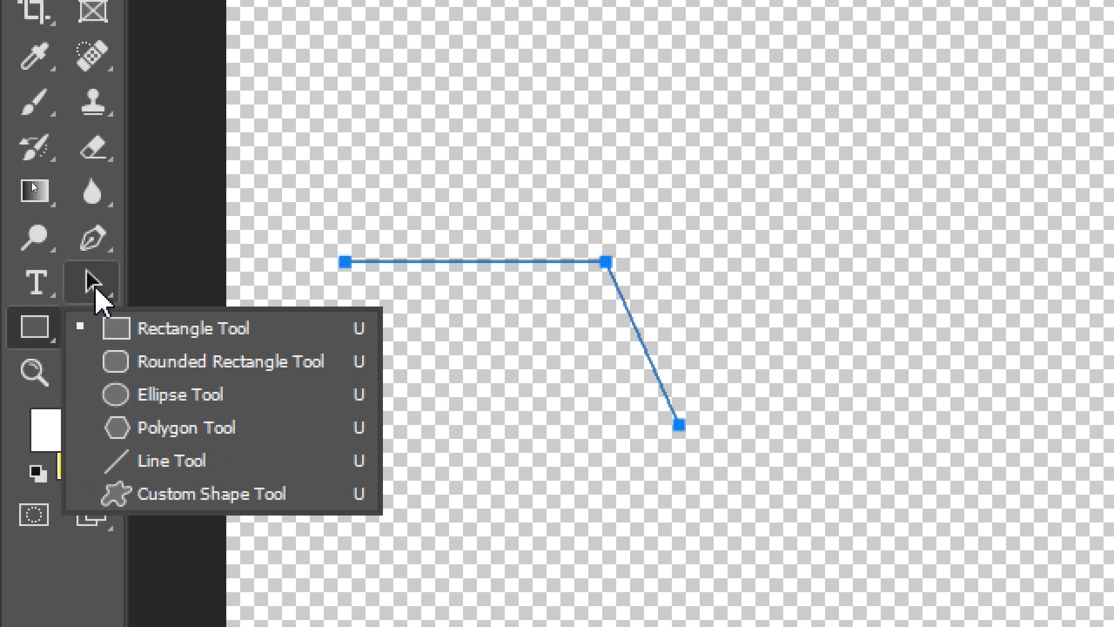
pyautogui.click(97, 243)
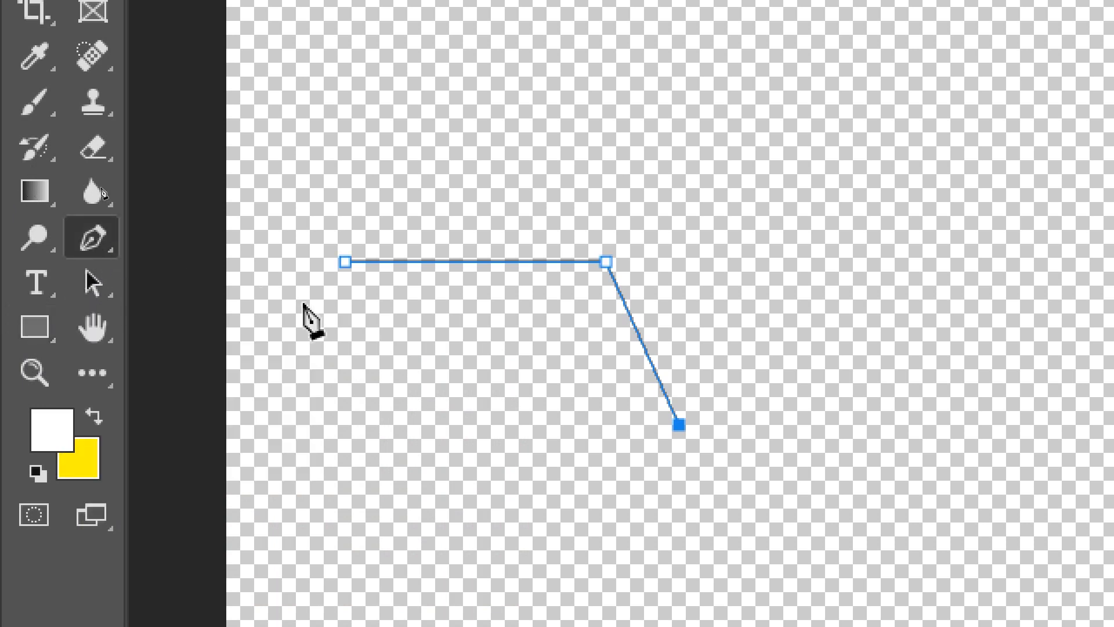
pyautogui.click(604, 460)
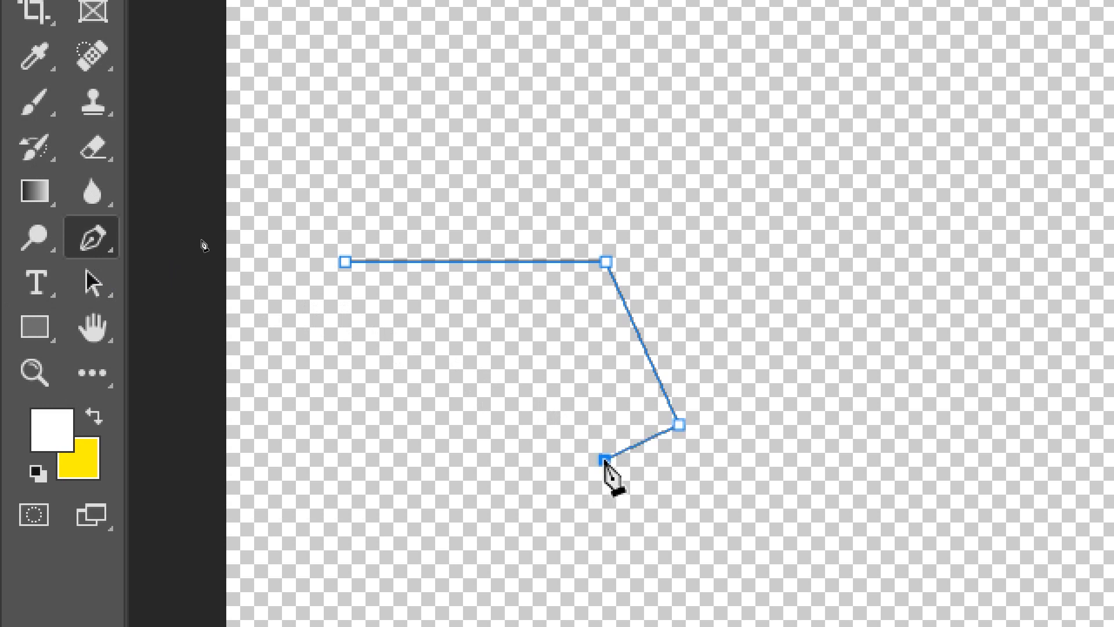
pyautogui.click(552, 327)
pyautogui.click(331, 343)
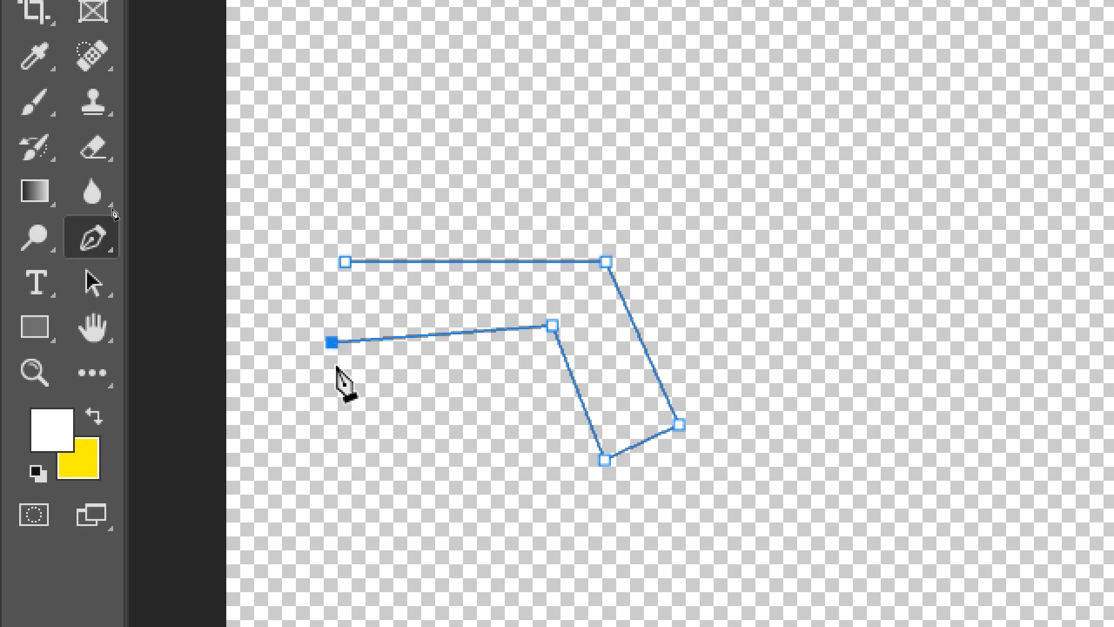
# Deselect the open path, resume it from its last anchor point with straight segments and close it at its starting point
pyautogui.keyDown('ctrl'); pyautogui.click(382, 441); pyautogui.keyUp('ctrl')
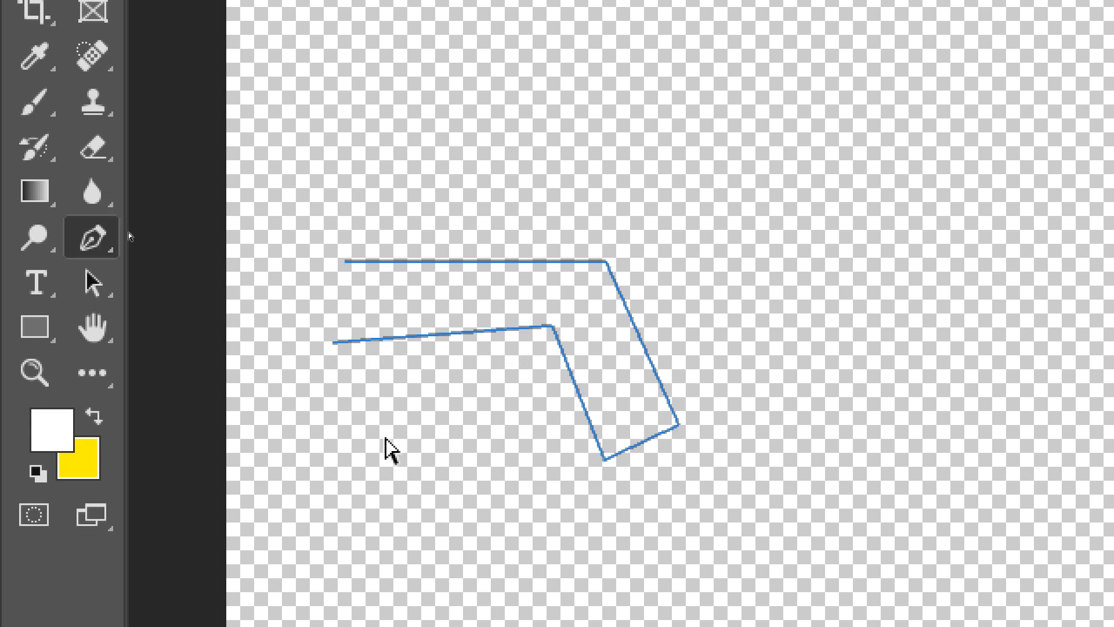
pyautogui.click(331, 343)
pyautogui.click(387, 527)
pyautogui.click(310, 527)
pyautogui.click(288, 455)
pyautogui.click(320, 455)
pyautogui.click(259, 283)
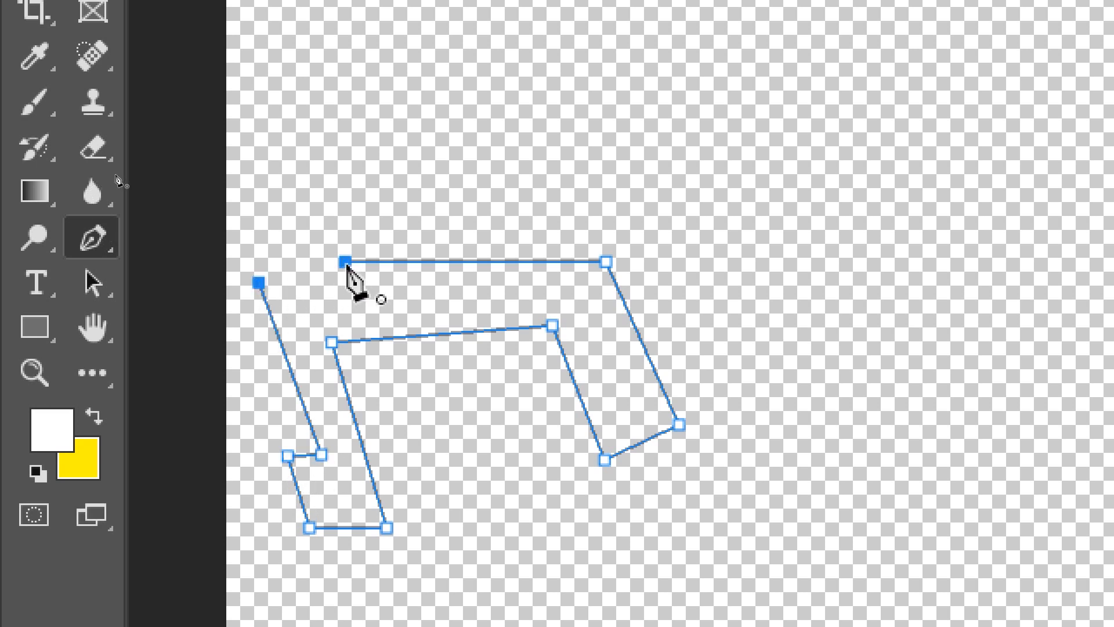
pyautogui.click(345, 262)
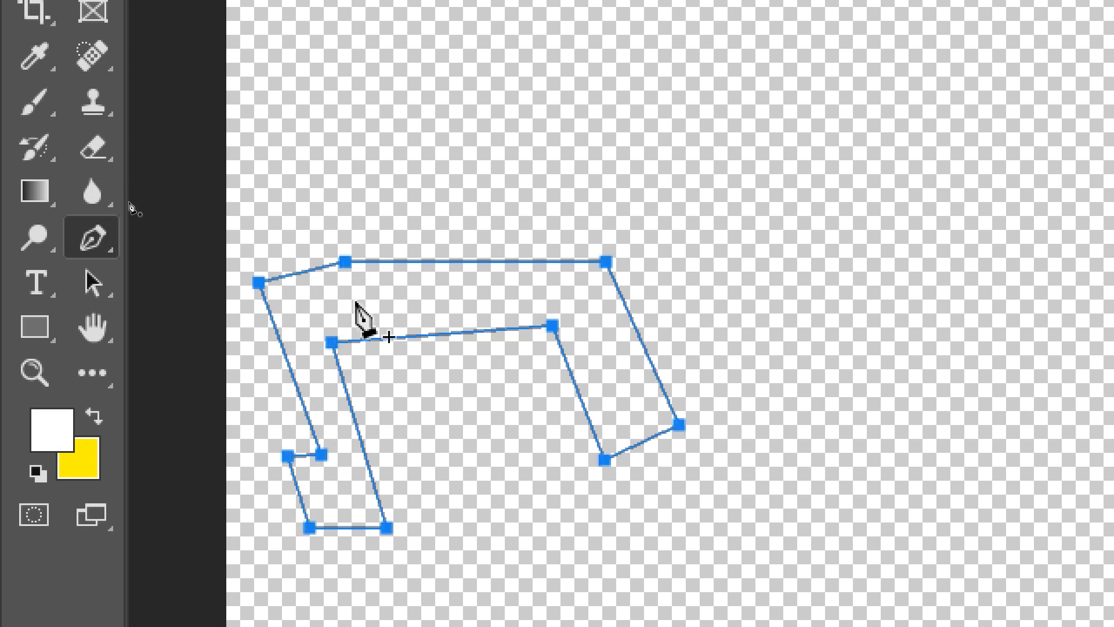
# Draw an arch of short straight segments above the closed shape, ending with a short horizontal segment
pyautogui.click(430, 185)
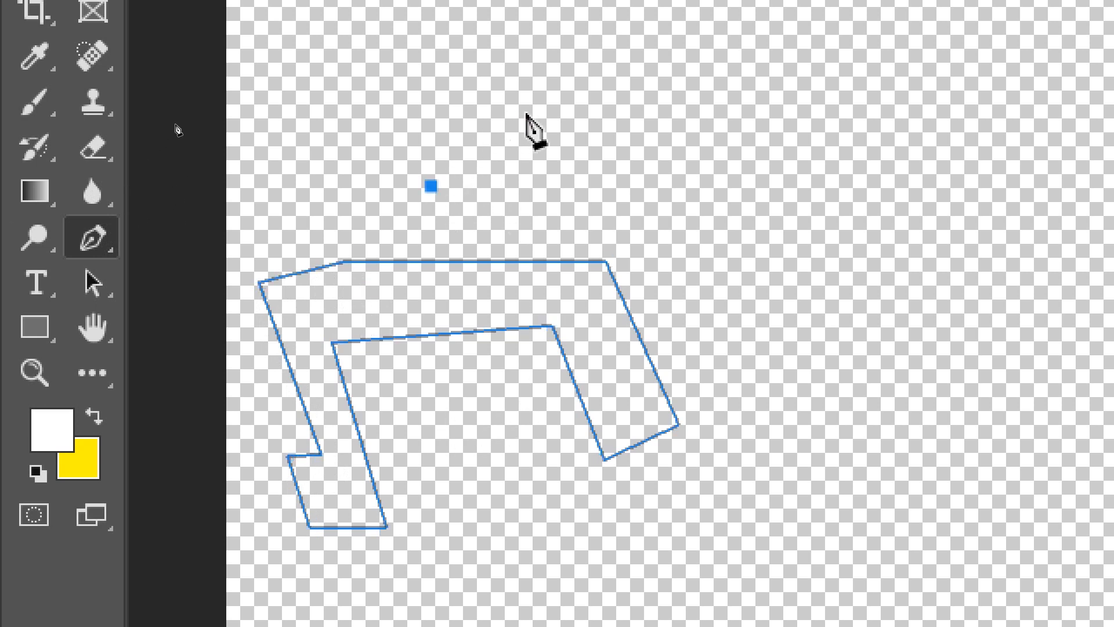
pyautogui.click(457, 142)
pyautogui.click(484, 119)
pyautogui.click(514, 103)
pyautogui.click(564, 101)
pyautogui.click(595, 114)
pyautogui.click(622, 139)
pyautogui.click(632, 169)
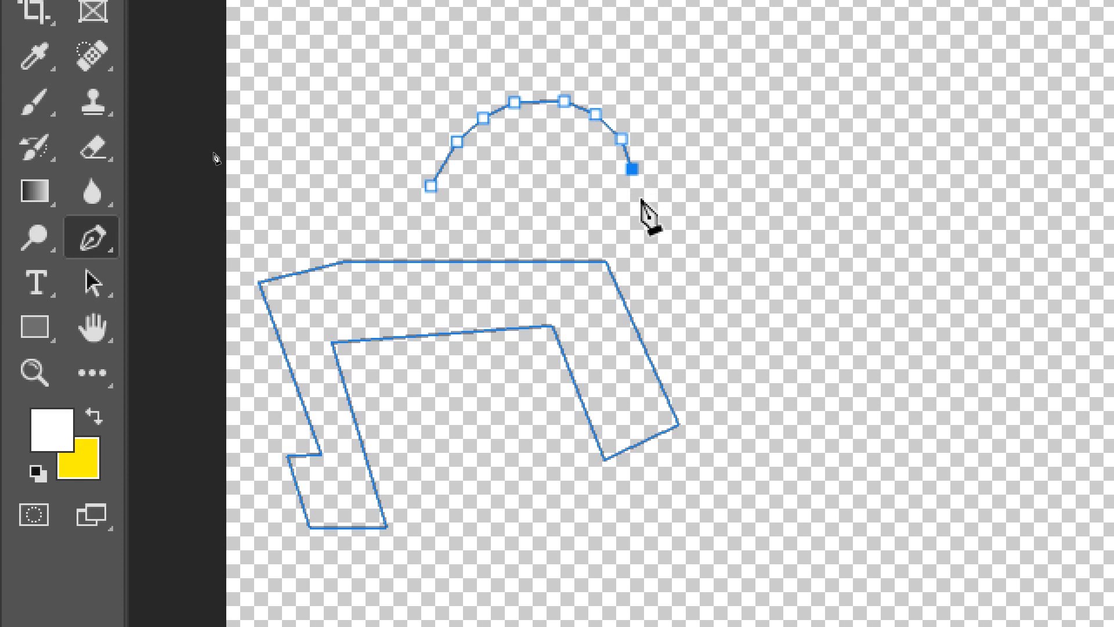
pyautogui.click(641, 201)
pyautogui.click(684, 204)
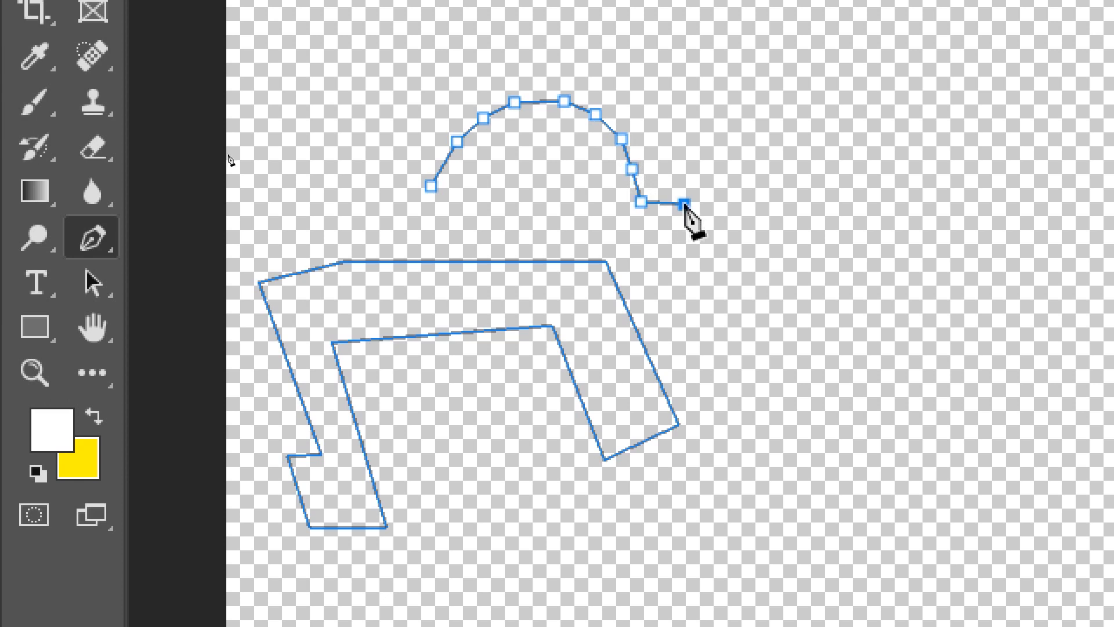
# Continue the path with a curved arch using one smooth anchor point at its crest, and raise that crest slightly
pyautogui.moveTo(793, 103); pyautogui.dragTo(877, 106)
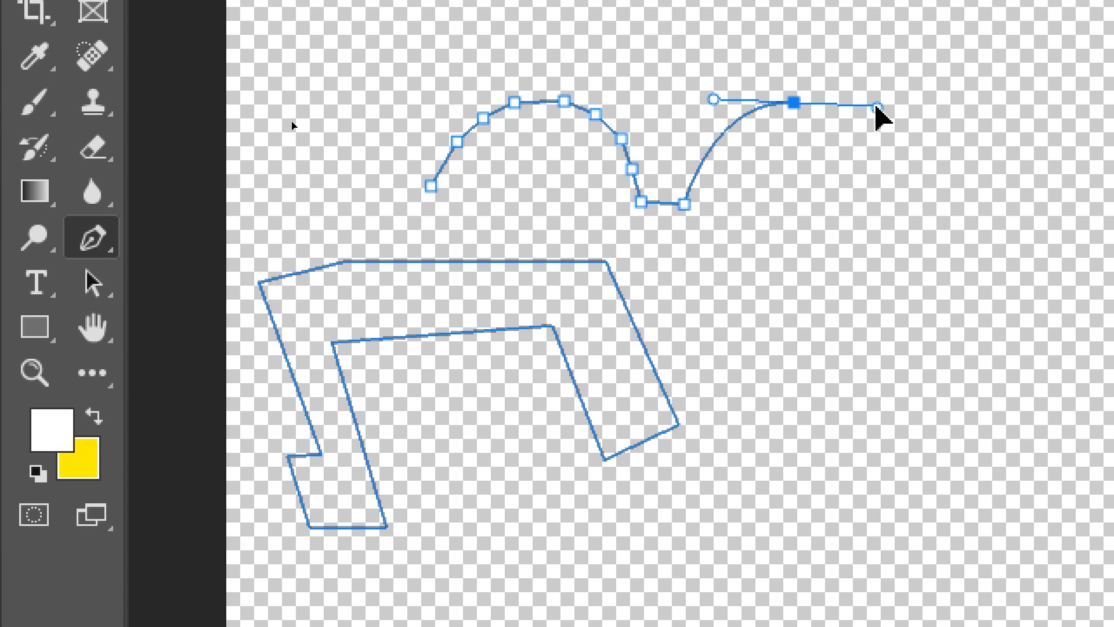
pyautogui.click(878, 217)
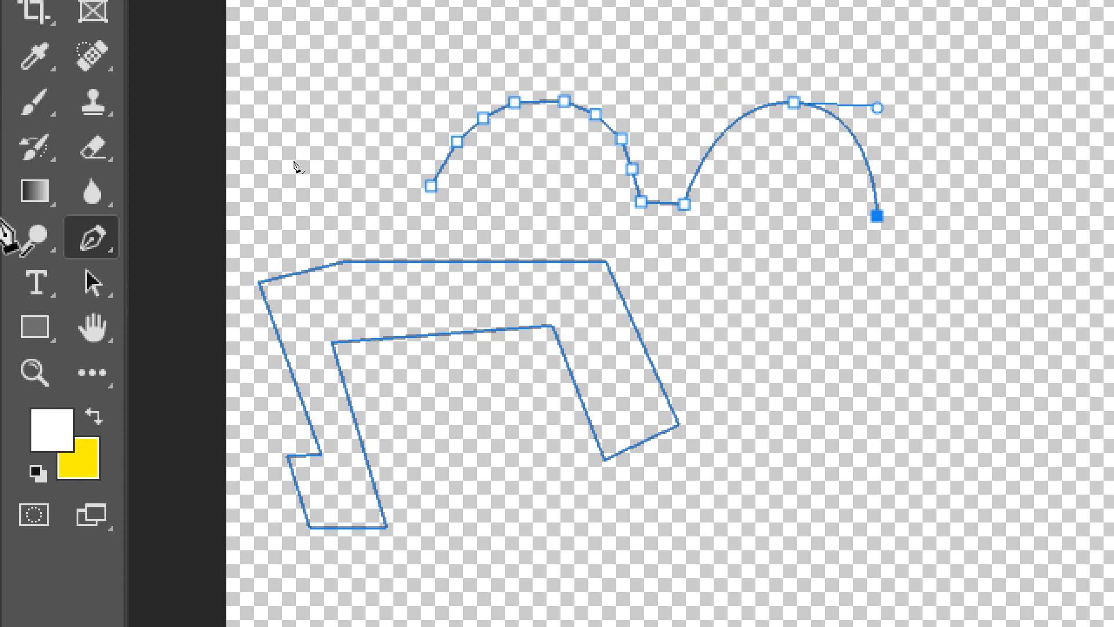
pyautogui.keyDown('ctrl'); pyautogui.click(778, 53); pyautogui.keyUp('ctrl')
pyautogui.moveTo(761, 85); pyautogui.dragTo(799, 84)
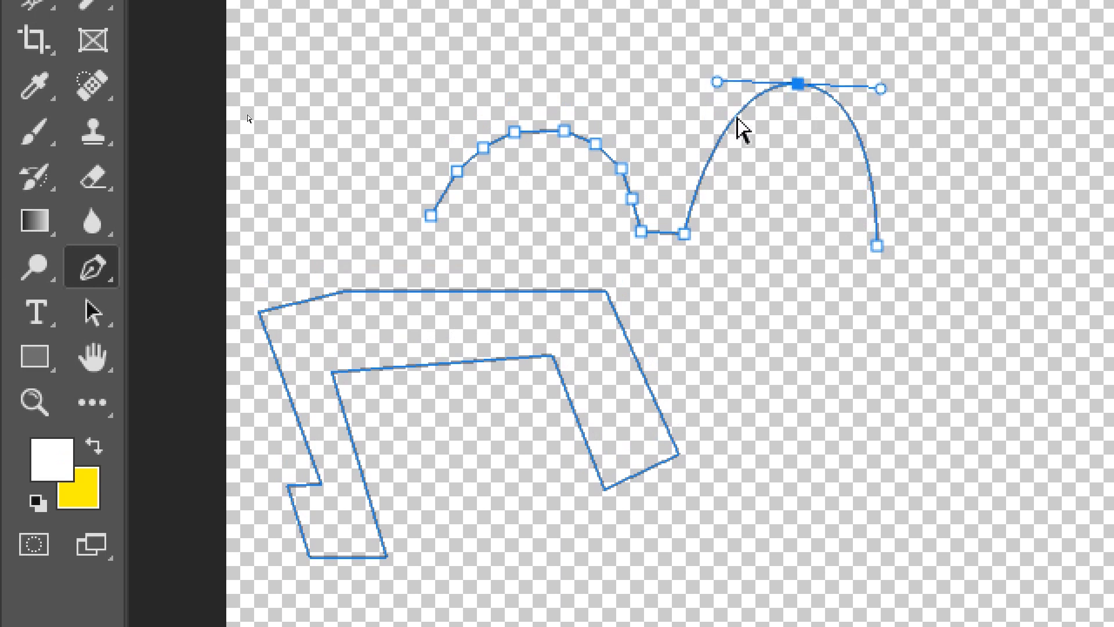
# Reshape the segmented arch by raising its top anchor point into a peak and repositioning the anchor points on both sides
pyautogui.keyDown('shift'); pyautogui.click(564, 130); pyautogui.keyUp('shift')
pyautogui.click(564, 130)
pyautogui.moveTo(564, 131); pyautogui.dragTo(562, 69)
pyautogui.moveTo(513, 141); pyautogui.dragTo(513, 111)
pyautogui.moveTo(442, 142); pyautogui.dragTo(497, 217)
pyautogui.moveTo(484, 161); pyautogui.dragTo(468, 133)
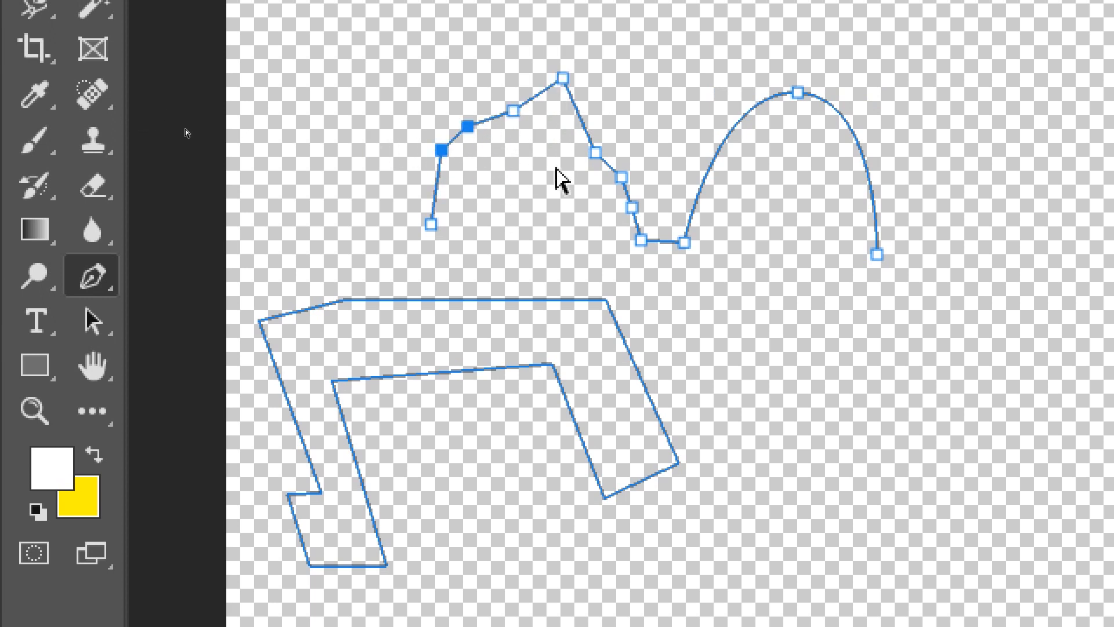
pyautogui.moveTo(570, 138); pyautogui.dragTo(635, 218)
pyautogui.moveTo(622, 177); pyautogui.dragTo(626, 150)
# Move the curved arch's smooth anchor point below its endpoints to flip the curve, leaving only that anchor selected
pyautogui.click(799, 93)
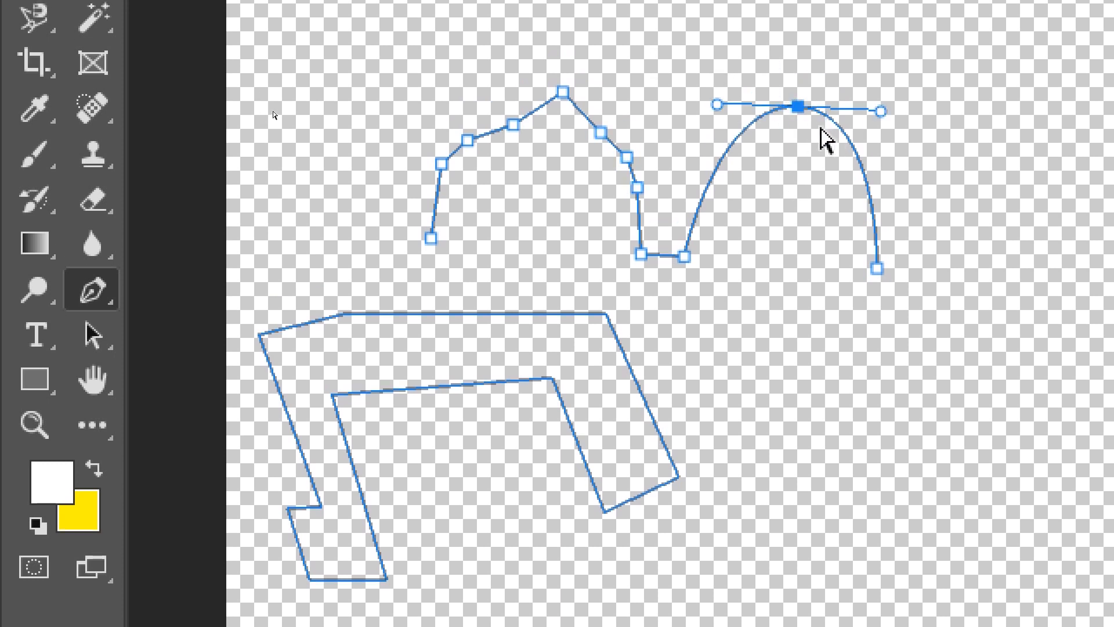
pyautogui.moveTo(803, 102); pyautogui.dragTo(788, 337)
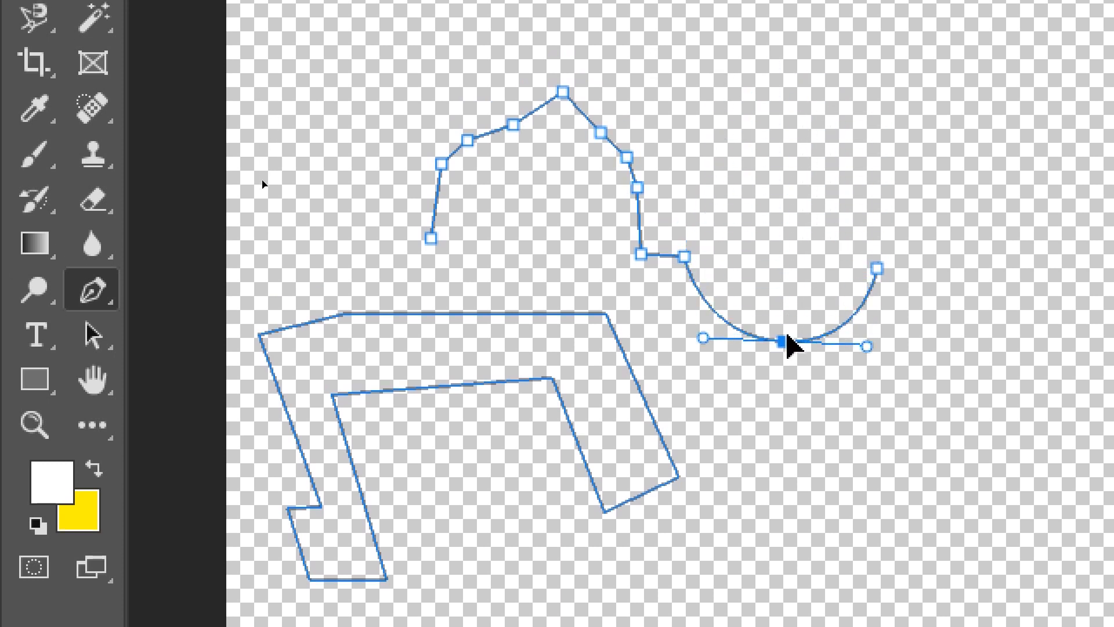
pyautogui.keyDown('ctrl'); pyautogui.keyDown('shift'); pyautogui.click(601, 133); pyautogui.keyUp('shift'); pyautogui.keyUp('ctrl')
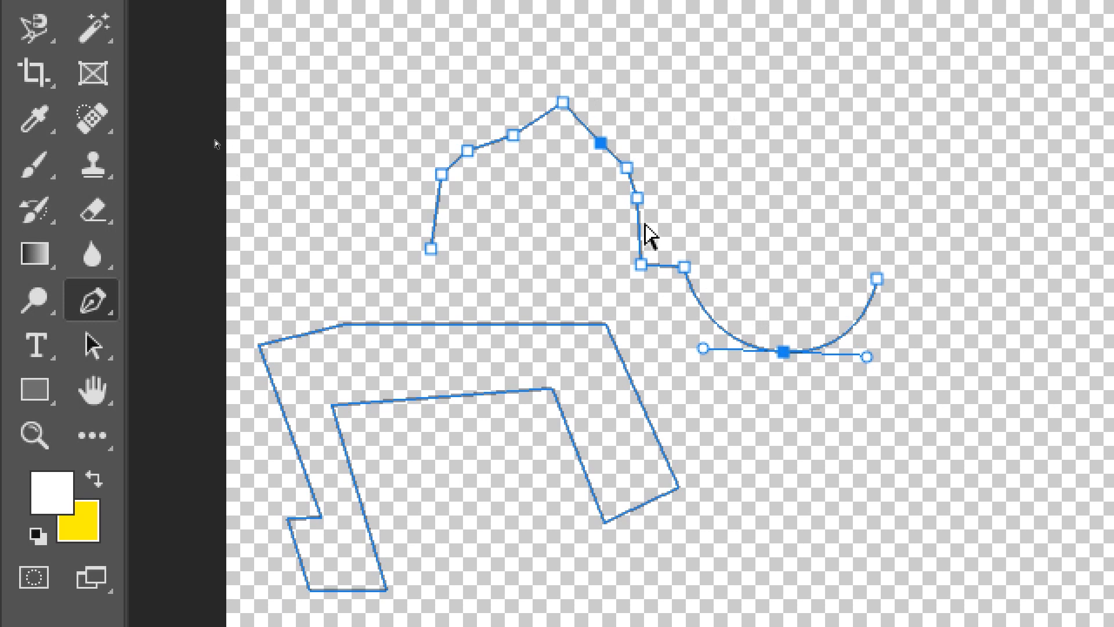
pyautogui.keyDown('ctrl'); pyautogui.click(783, 352); pyautogui.keyUp('ctrl')
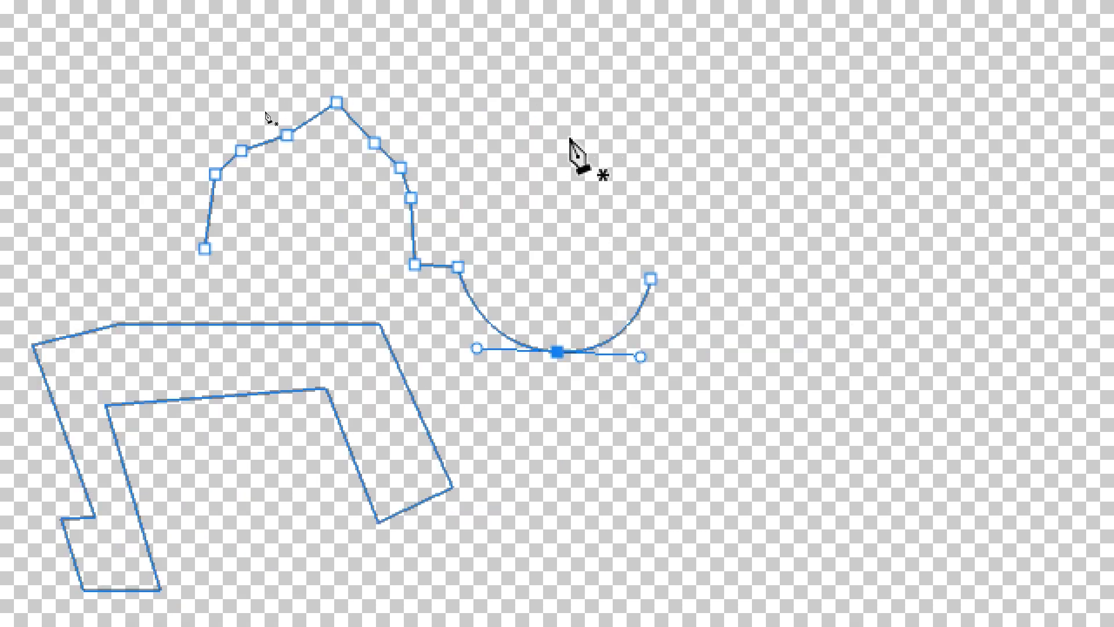
# Begin a separate curved path above the flipped curve with a corner point and a smooth anchor with horizontal handles
pyautogui.click(573, 184)
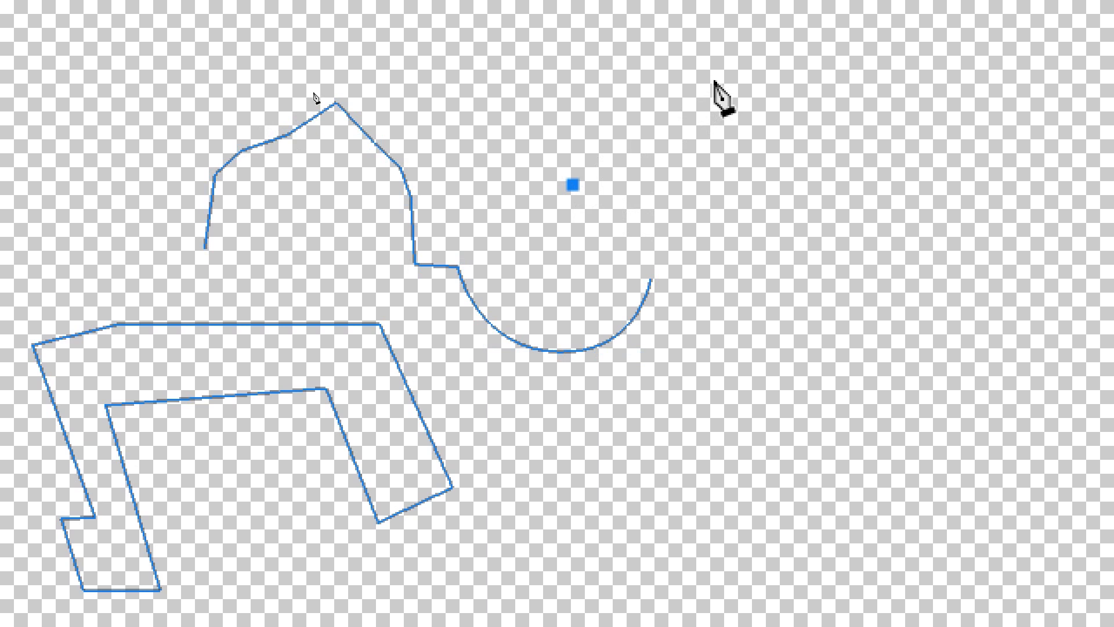
pyautogui.moveTo(714, 80); pyautogui.dragTo(836, 86)
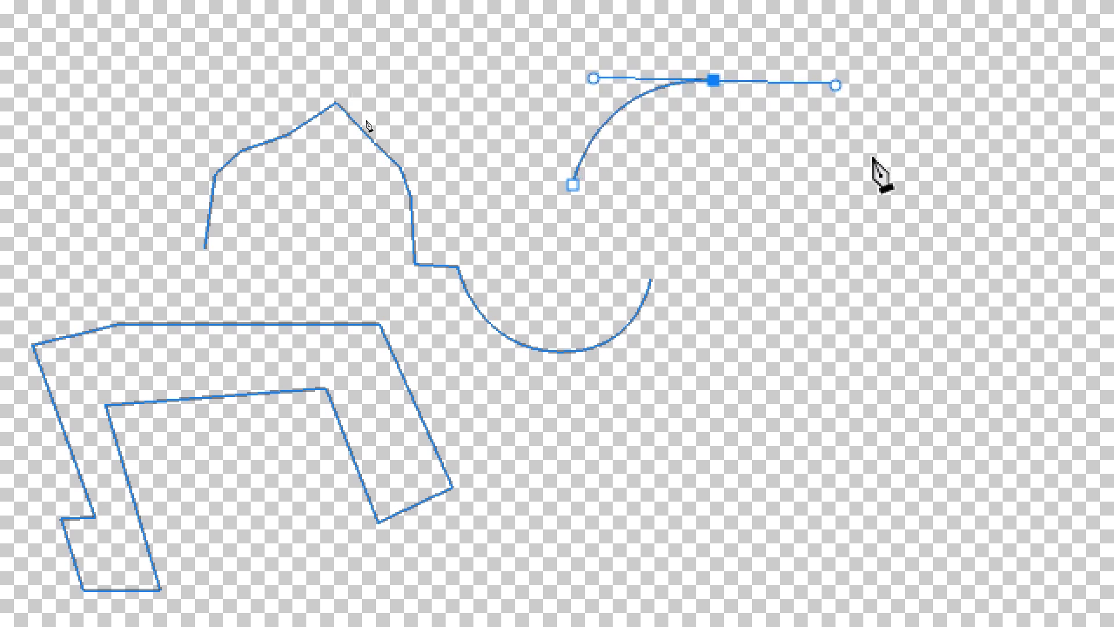
# Try several positions for the new curve's third anchor point, undoing each placement
pyautogui.click(863, 208)
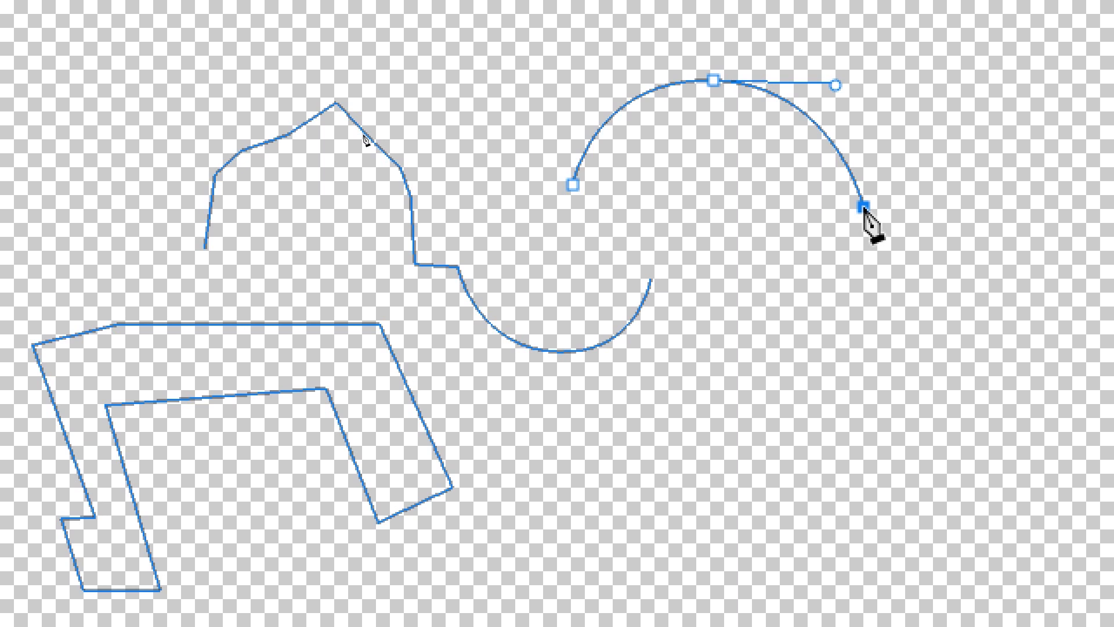
pyautogui.hotkey('ctrl', 'z')
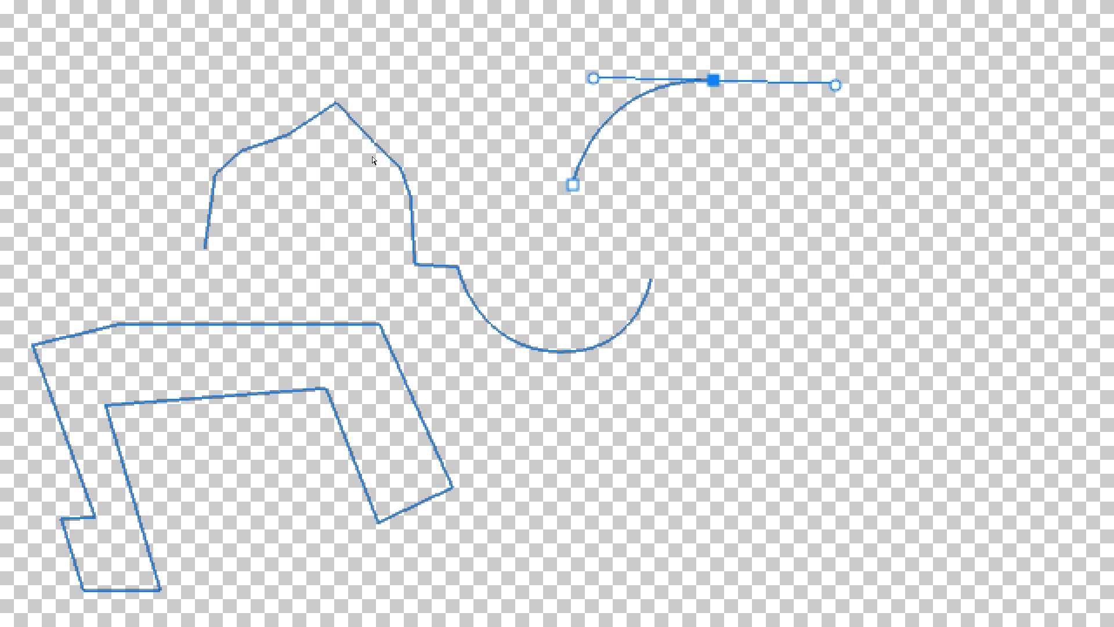
pyautogui.click(687, 177)
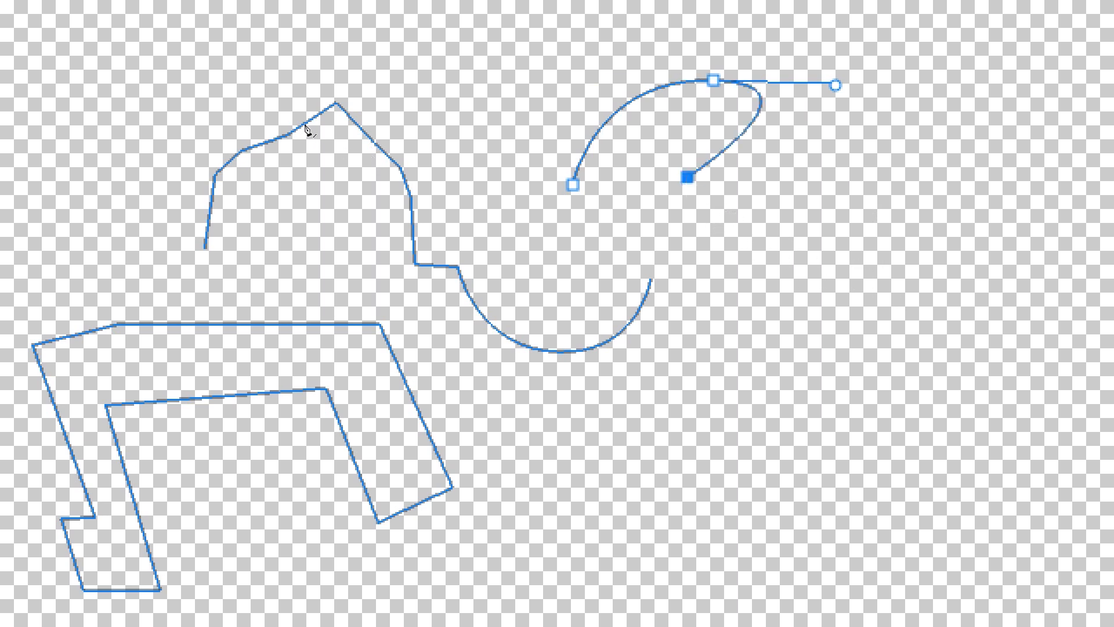
pyautogui.hotkey('ctrl', 'z')
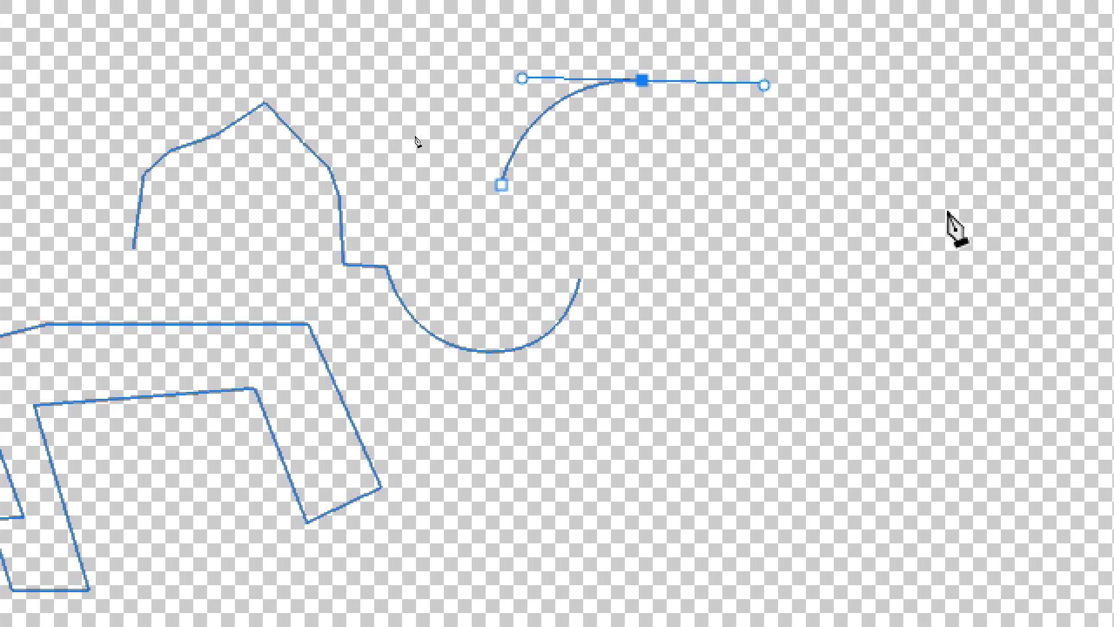
pyautogui.click(966, 210)
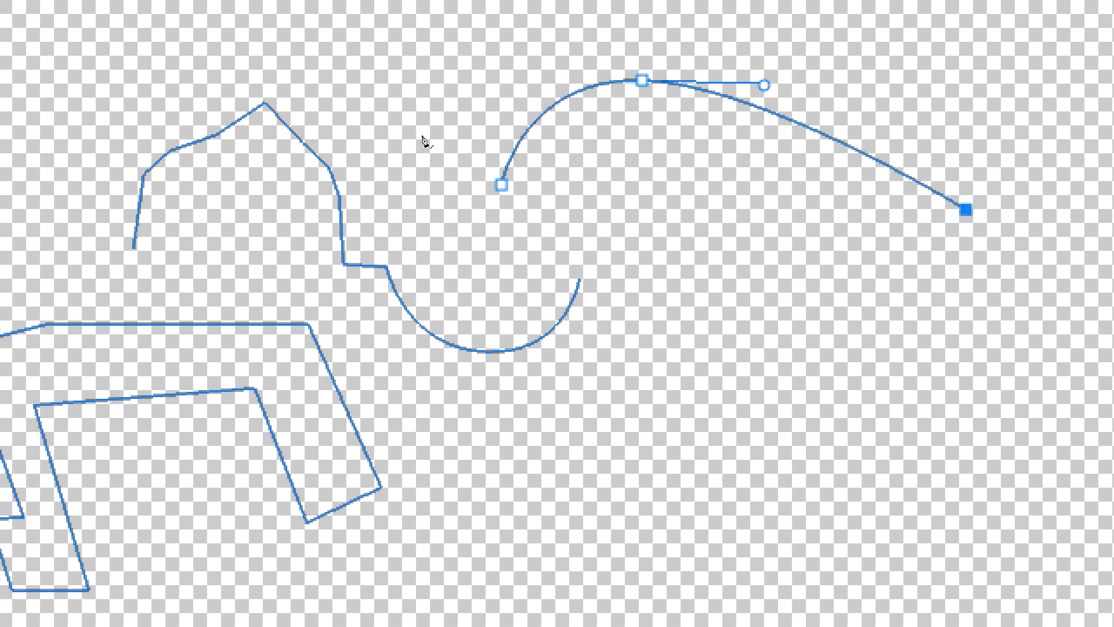
pyautogui.hotkey('ctrl', 'z')
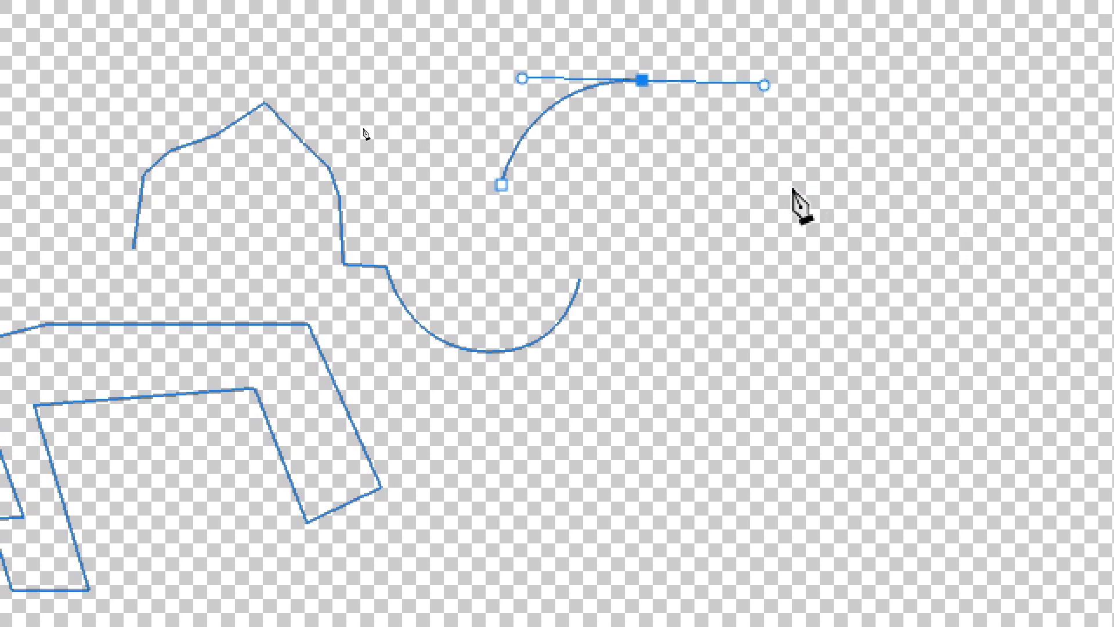
pyautogui.click(782, 200)
pyautogui.hotkey('ctrl', 'z')
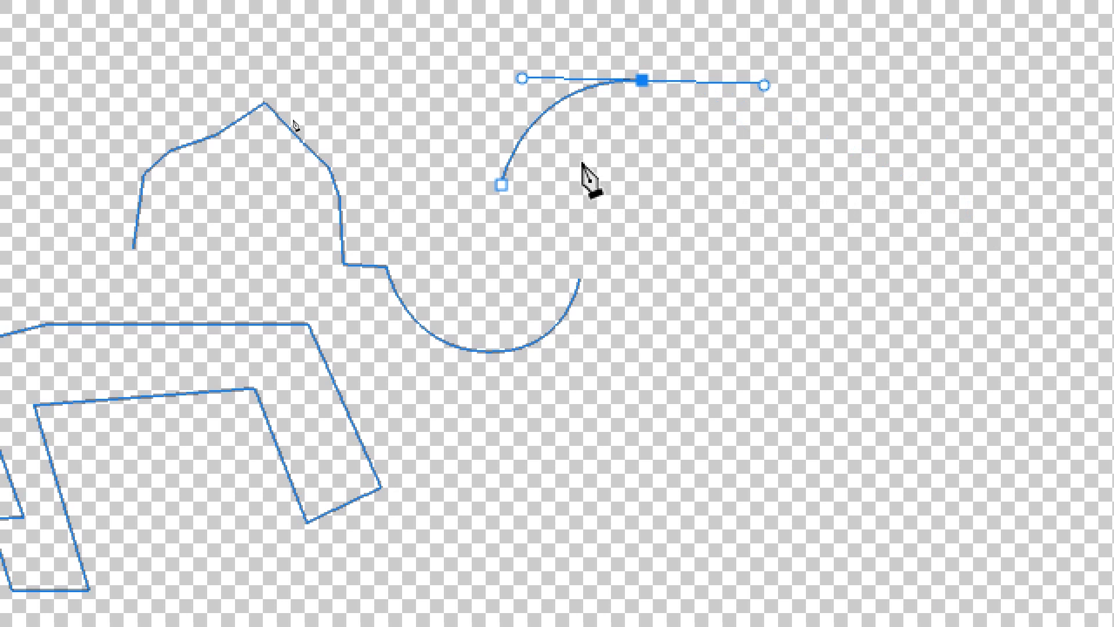
pyautogui.click(597, 112)
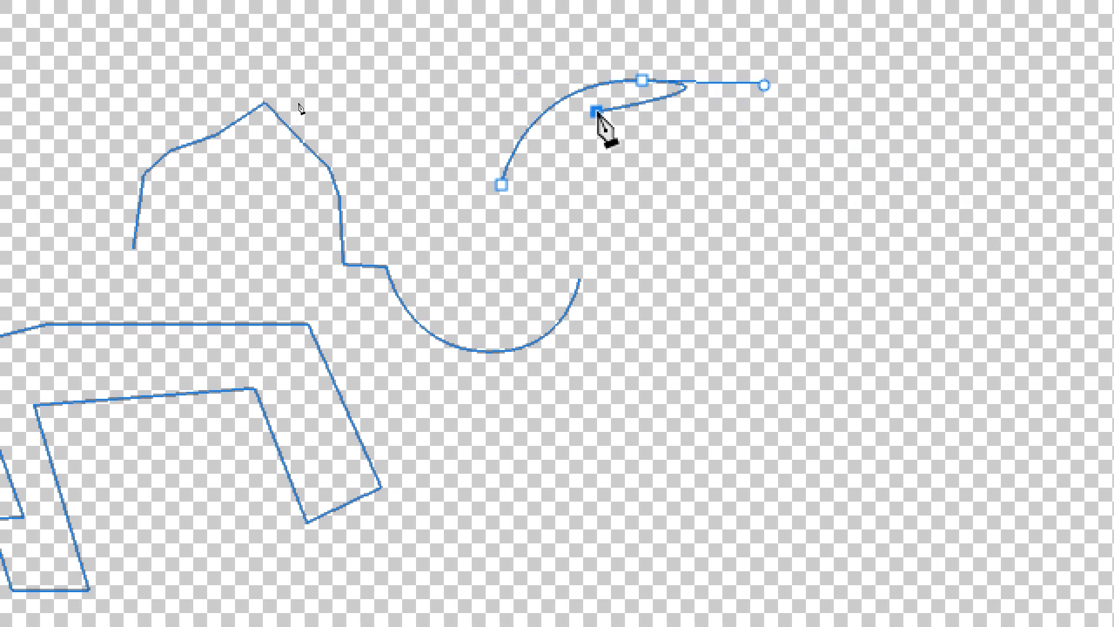
pyautogui.hotkey('ctrl', 'z')
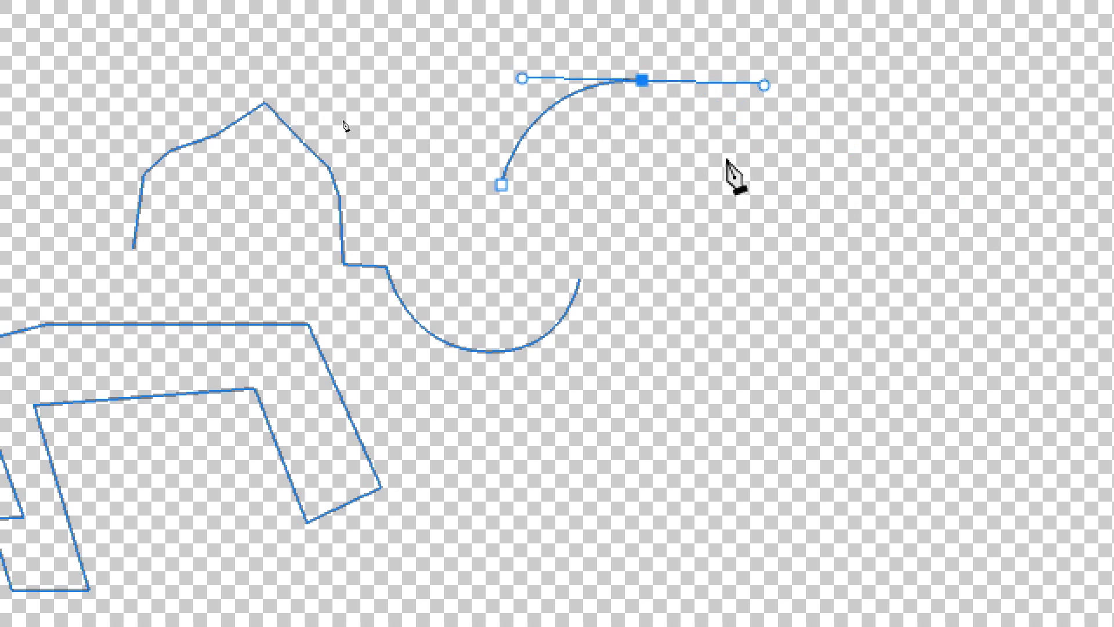
# Place the third anchor point directly below the outgoing handle, level with the start point, to complete a symmetrical arch
pyautogui.click(766, 188)
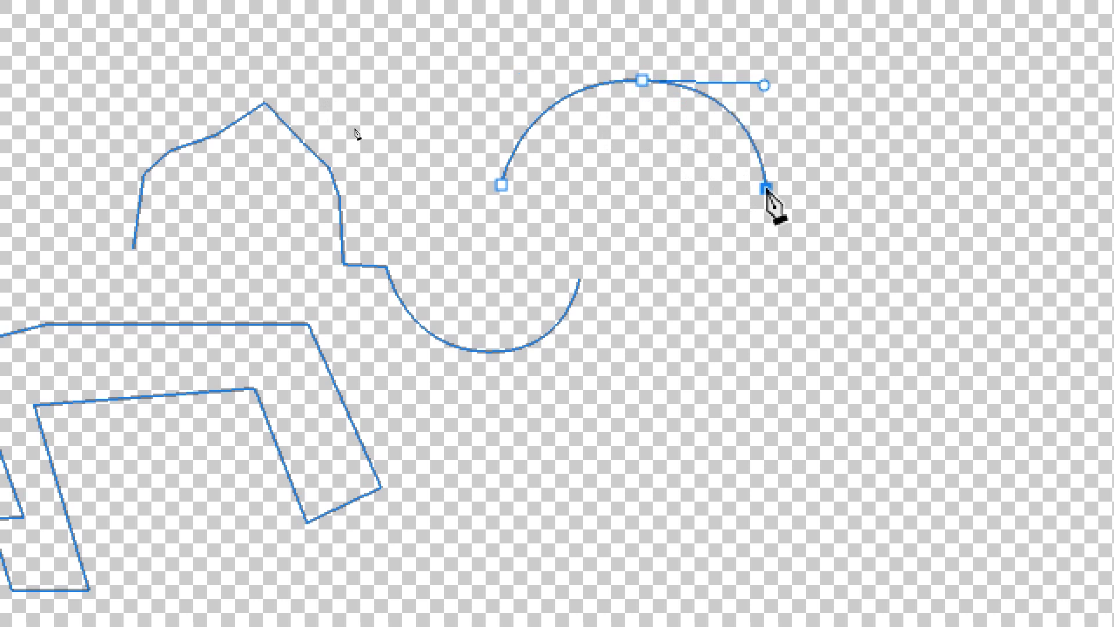
# Extend the arch path with a straight horizontal segment and a quarter curve, remove its peak's outgoing handle, and add a straight vertical drop
pyautogui.click(870, 187)
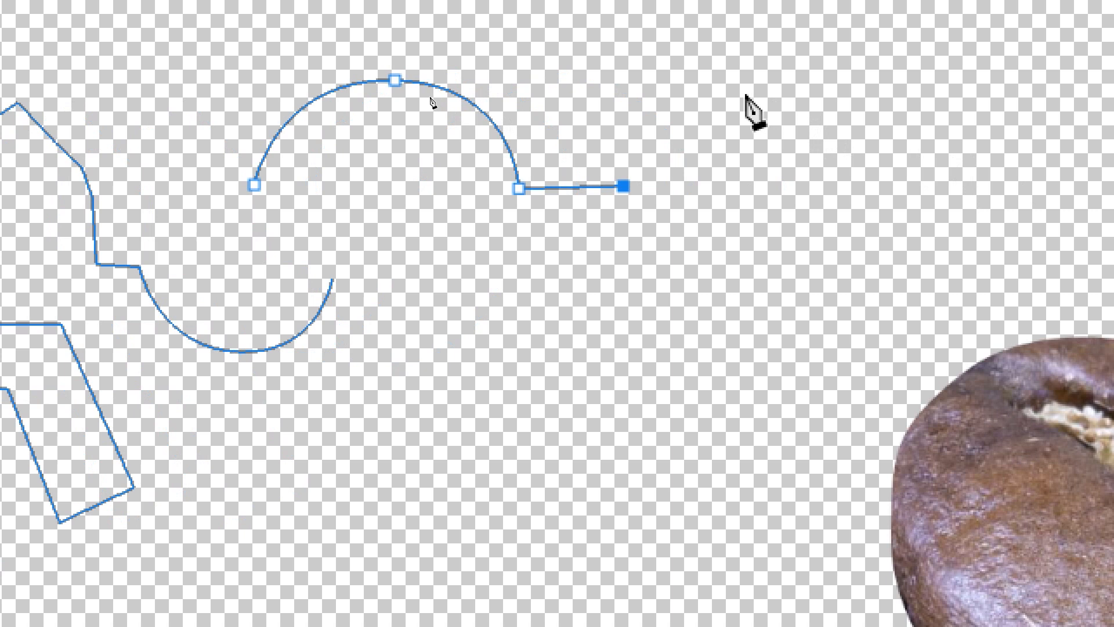
pyautogui.moveTo(739, 73); pyautogui.dragTo(859, 73)
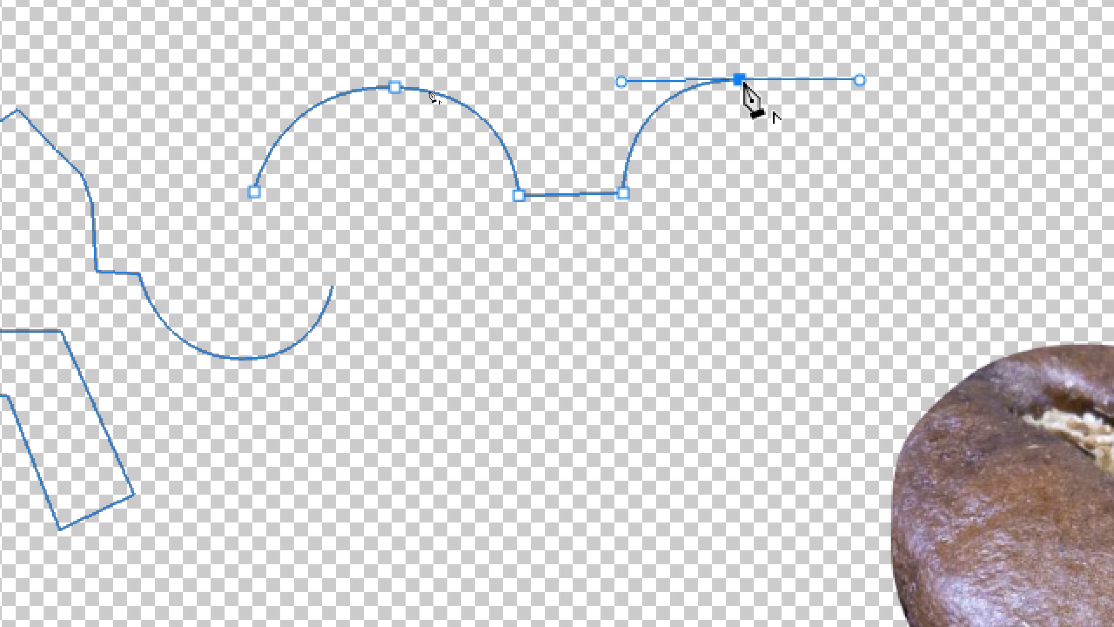
pyautogui.click(847, 213)
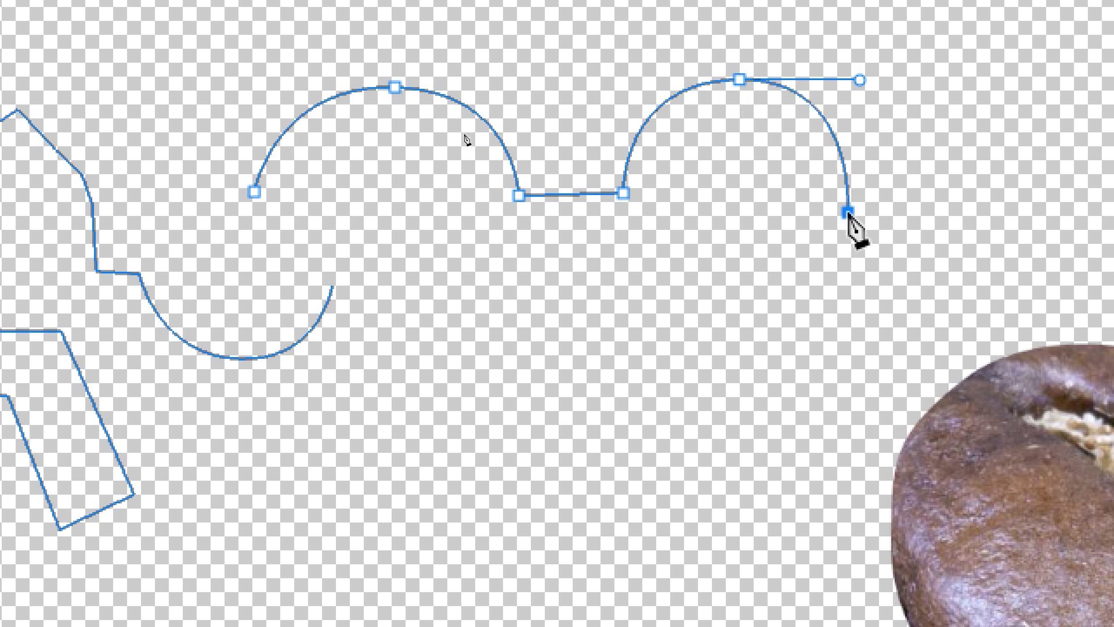
pyautogui.hotkey('ctrl', 'z')
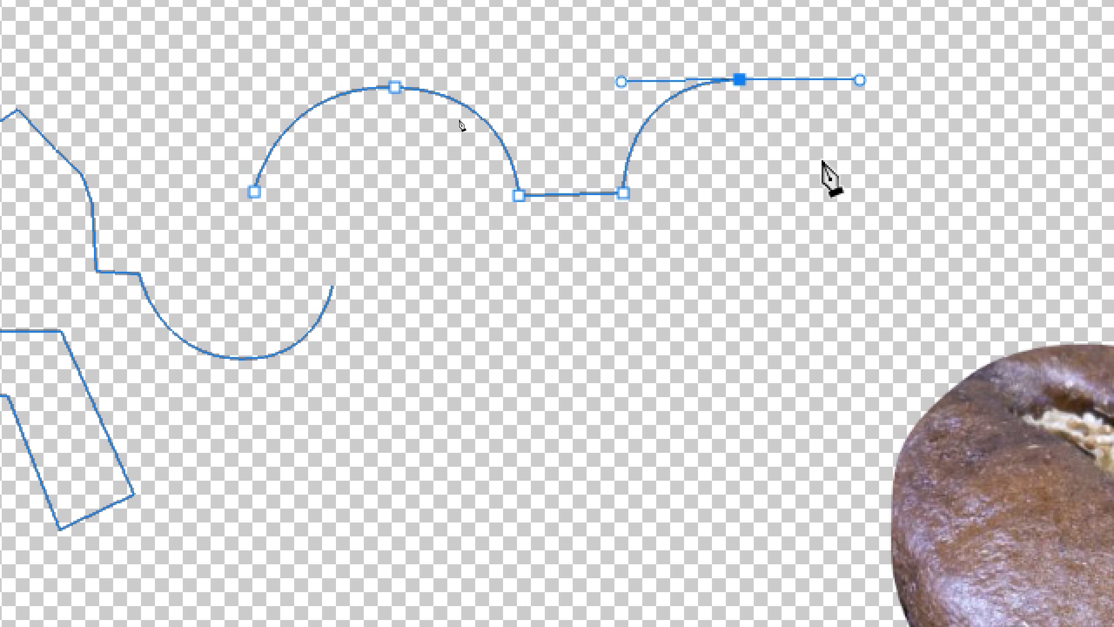
pyautogui.click(739, 81)
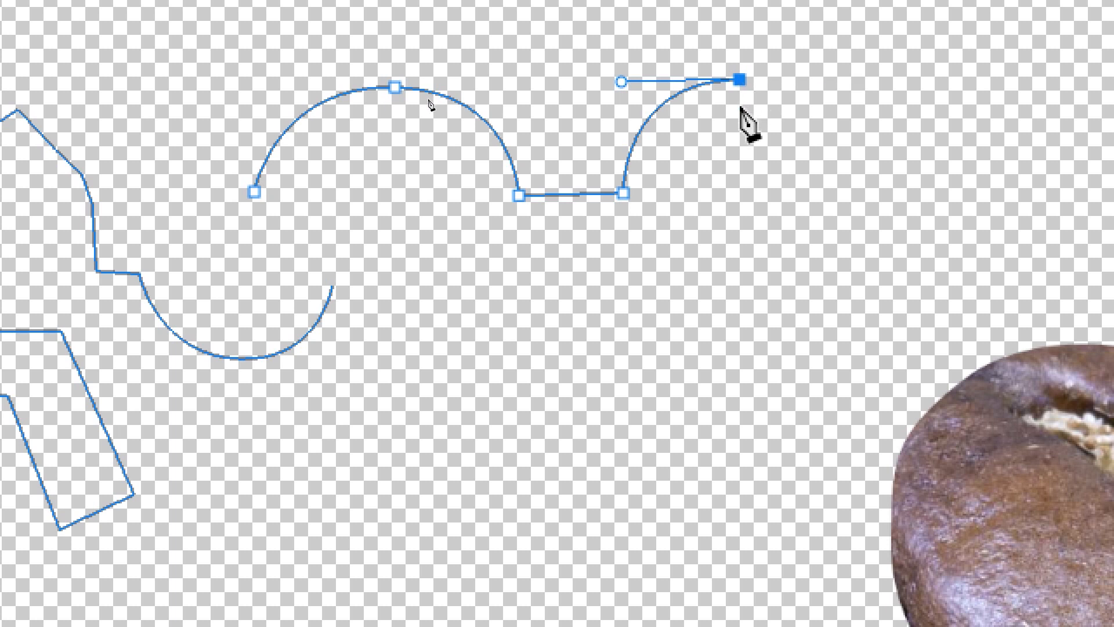
pyautogui.click(742, 195)
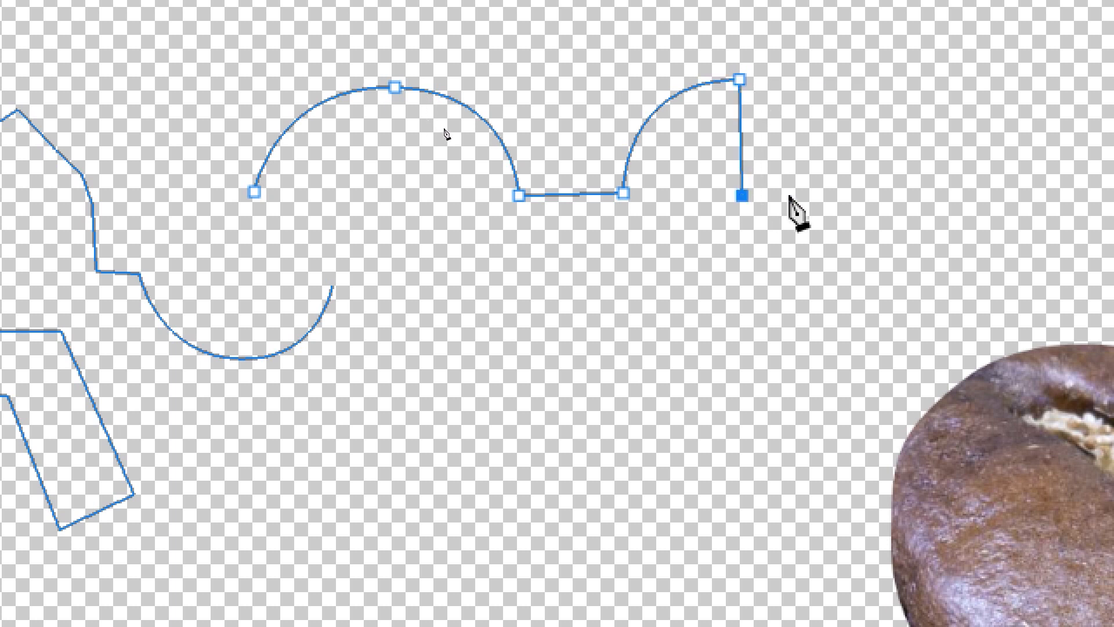
# Repeat the straight base and quarter curve with a near-vertical drop, add a short horizontal end segment, and deselect the path
pyautogui.click(810, 195)
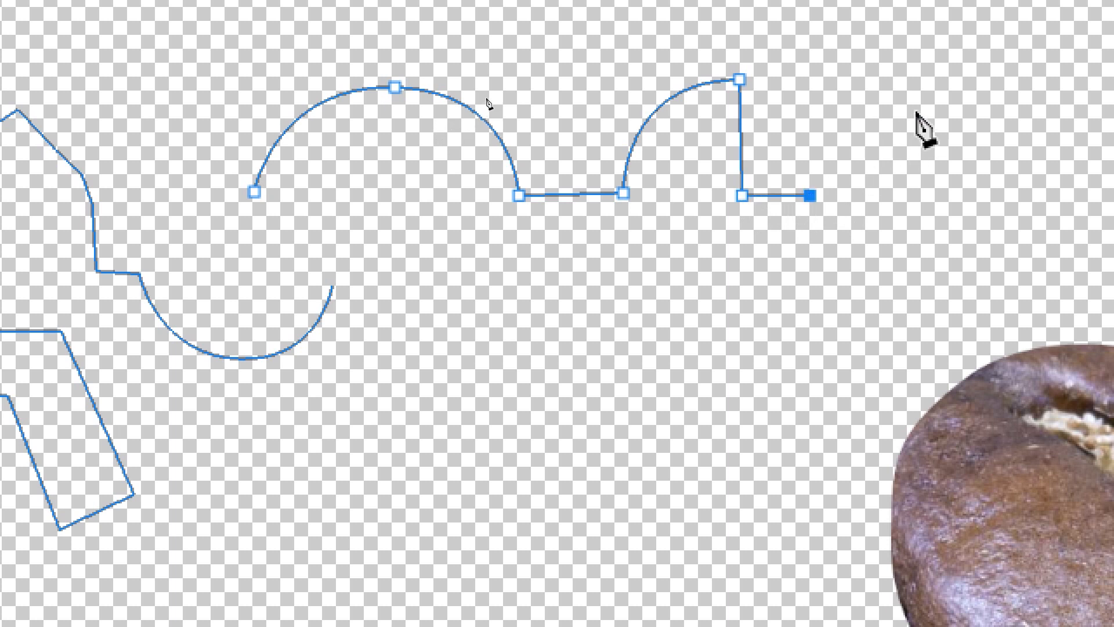
pyautogui.moveTo(909, 82); pyautogui.dragTo(1008, 86)
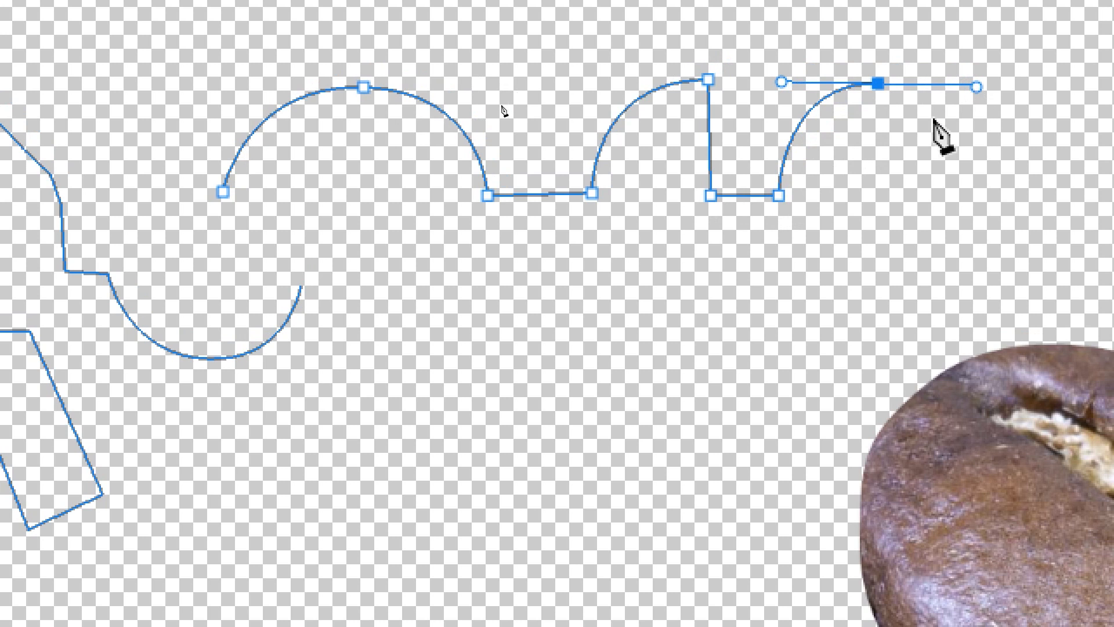
pyautogui.click(957, 208)
pyautogui.hotkey('ctrl', 'z')
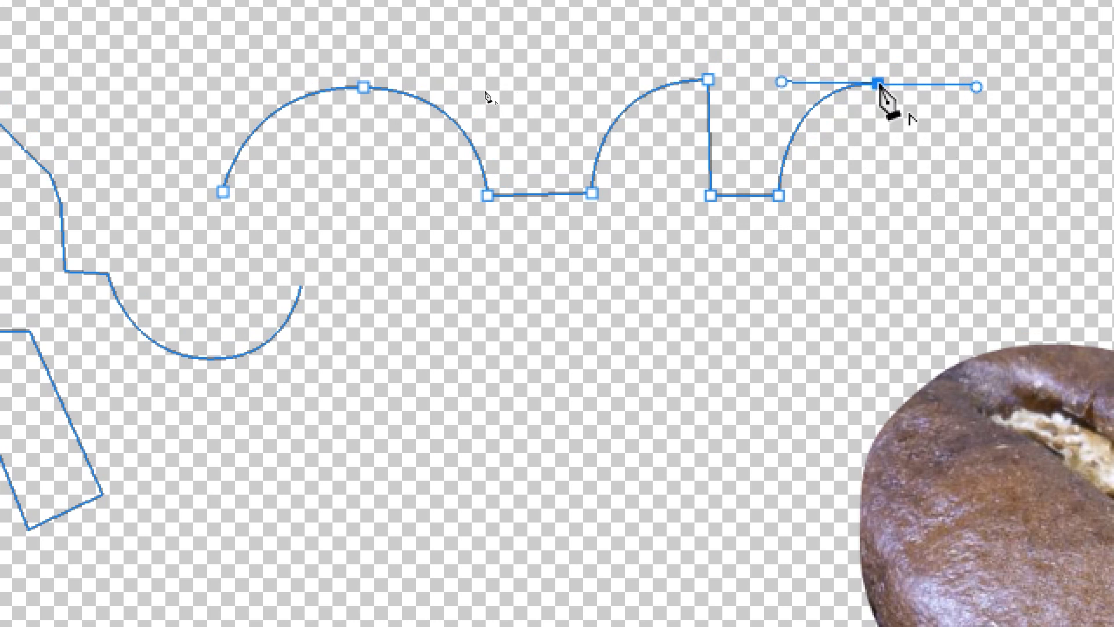
pyautogui.click(886, 195)
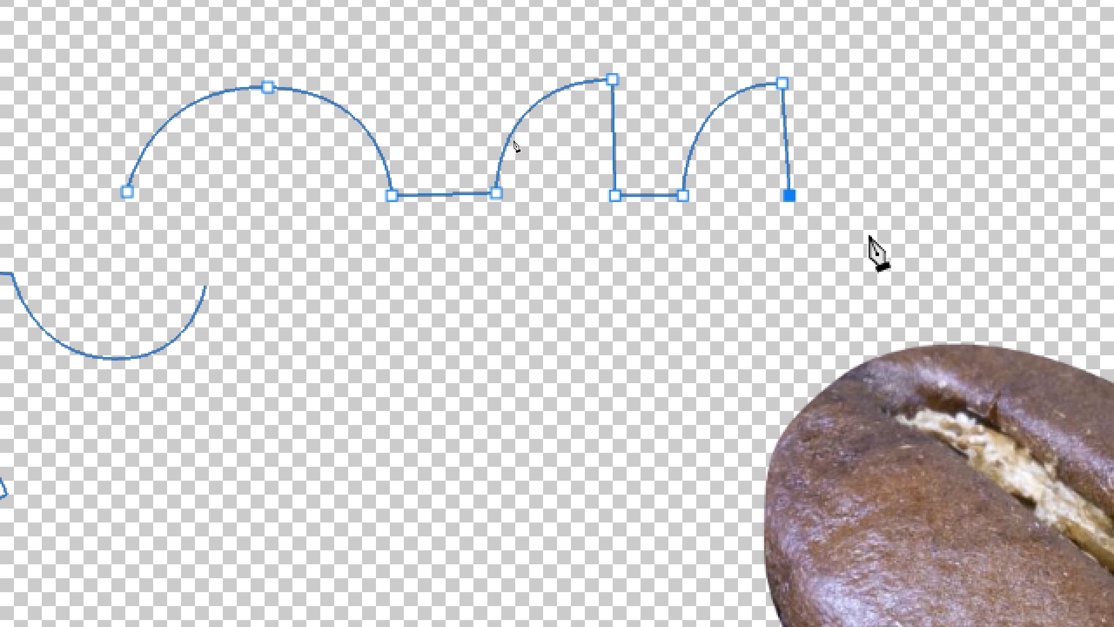
pyautogui.click(857, 197)
pyautogui.keyDown('ctrl'); pyautogui.click(811, 268); pyautogui.keyUp('ctrl')
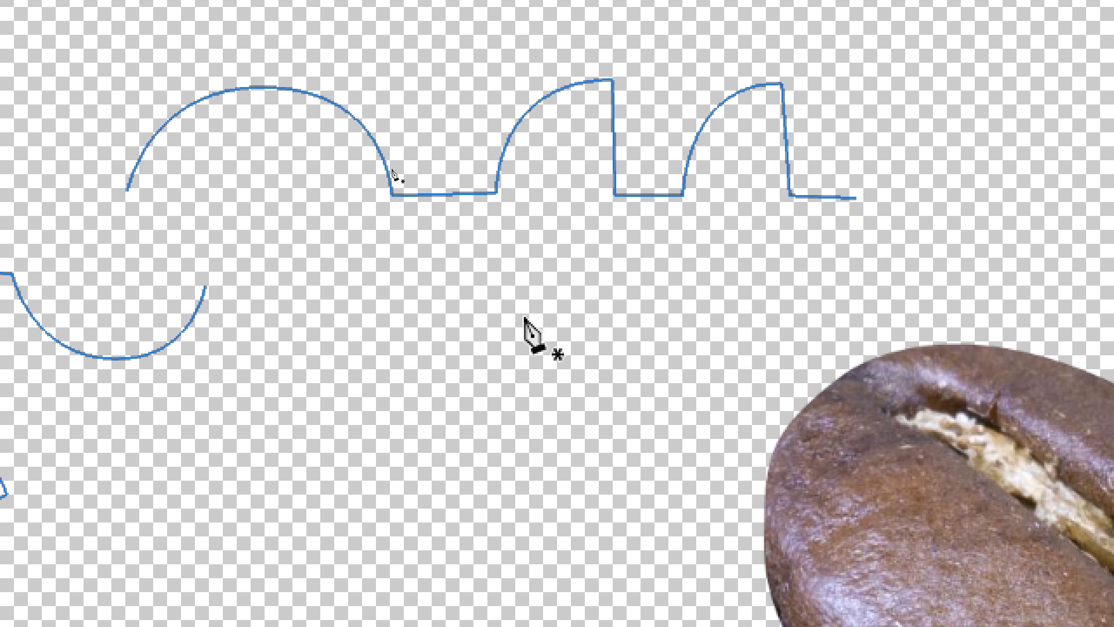
# Draw an S-curve below the arch path using a middle smooth anchor with diagonal handles and level endpoints, and deselect it
pyautogui.click(555, 333)
pyautogui.moveTo(556, 333); pyautogui.dragTo(680, 429)
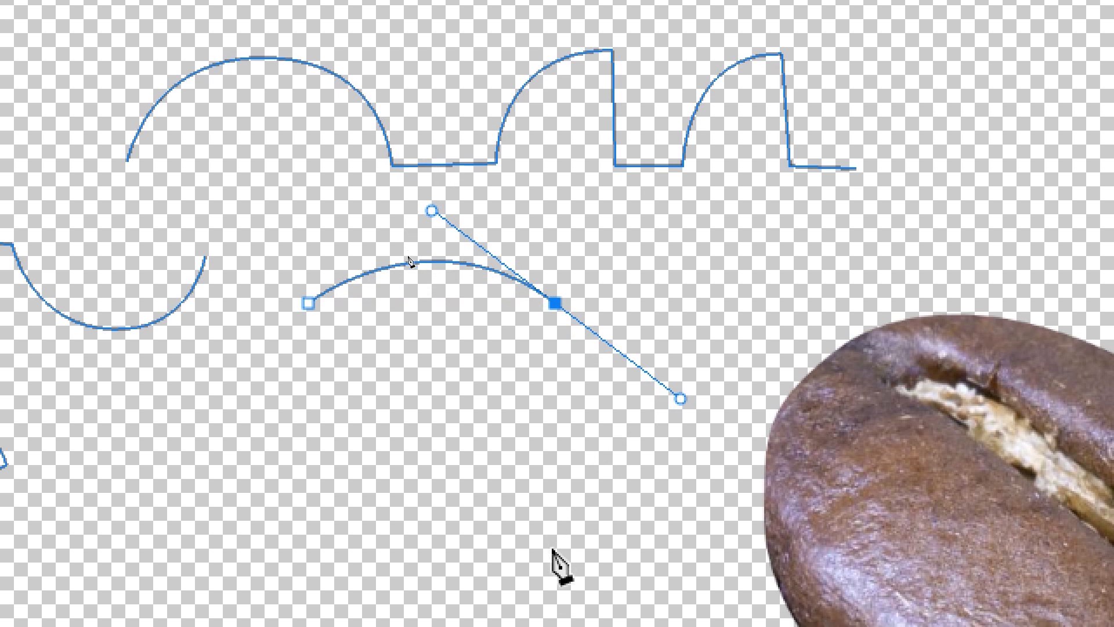
pyautogui.click(551, 562)
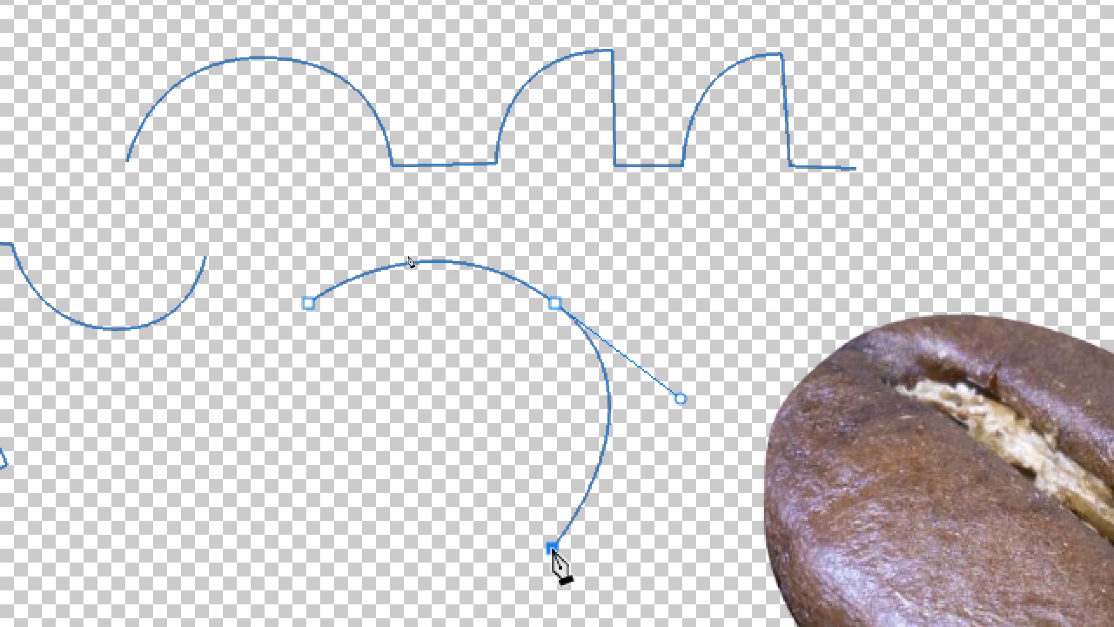
pyautogui.hotkey('ctrl', 'z')
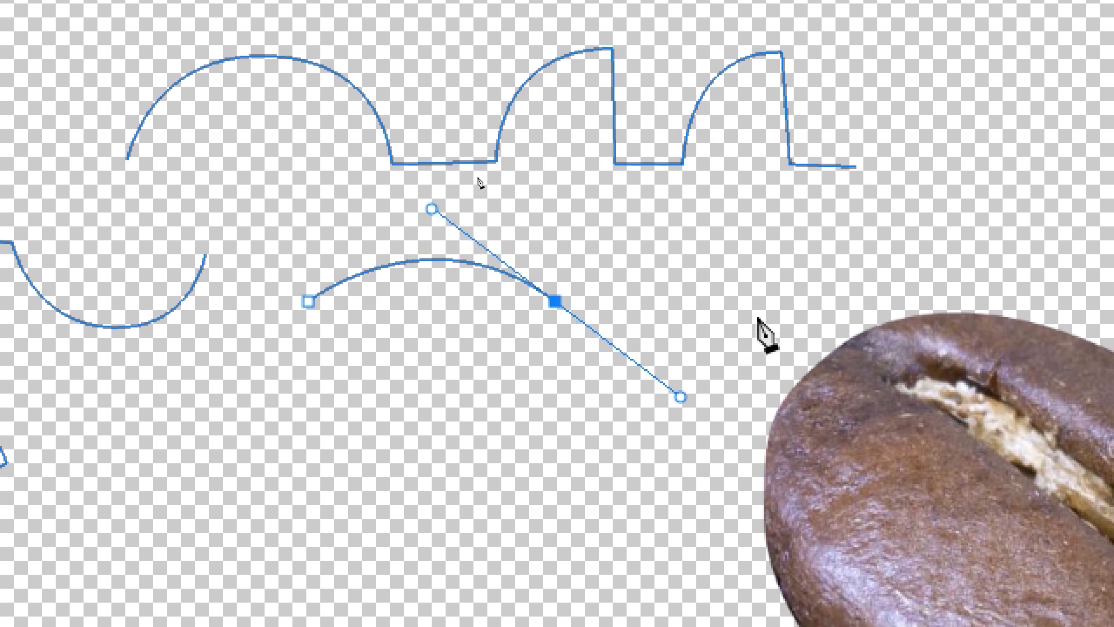
pyautogui.click(778, 295)
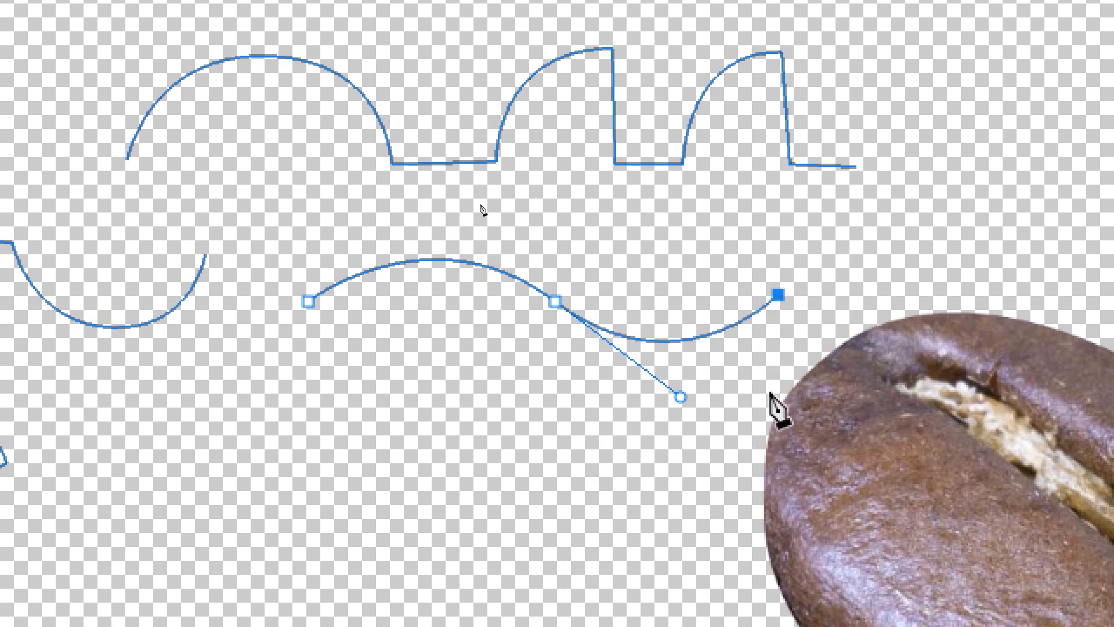
pyautogui.hotkey('ctrl', 'z')
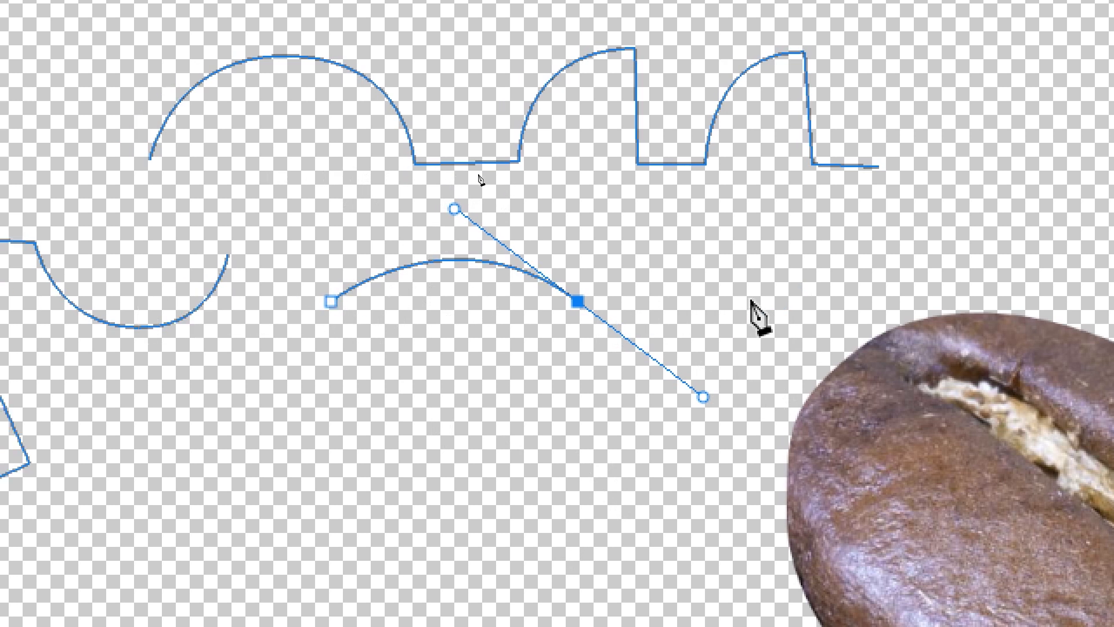
pyautogui.click(832, 301)
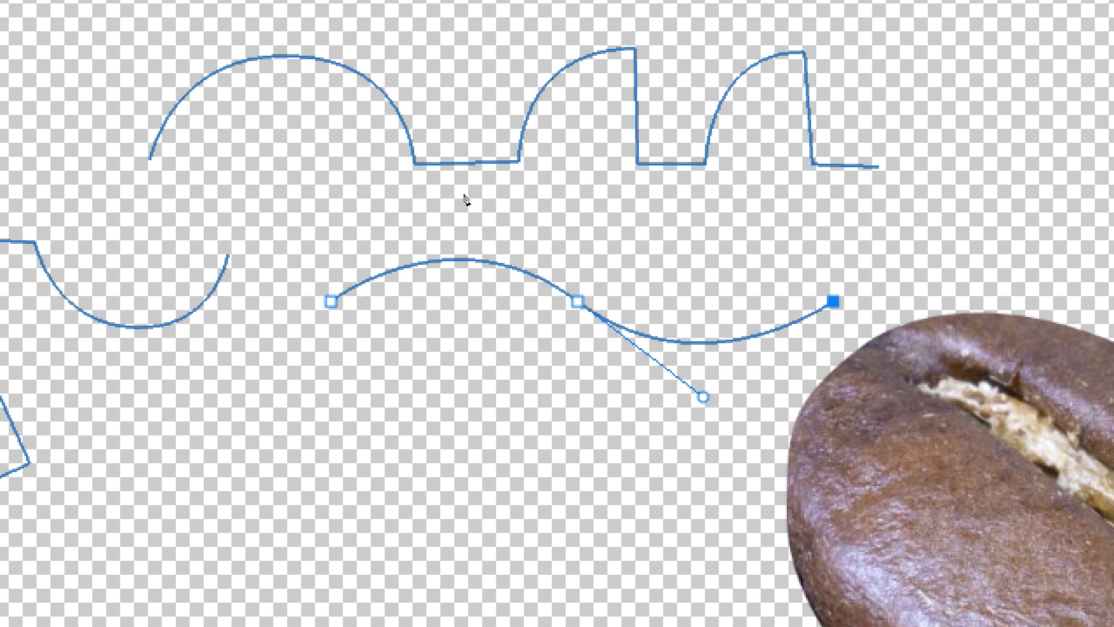
pyautogui.keyDown('ctrl'); pyautogui.click(544, 406); pyautogui.keyUp('ctrl')
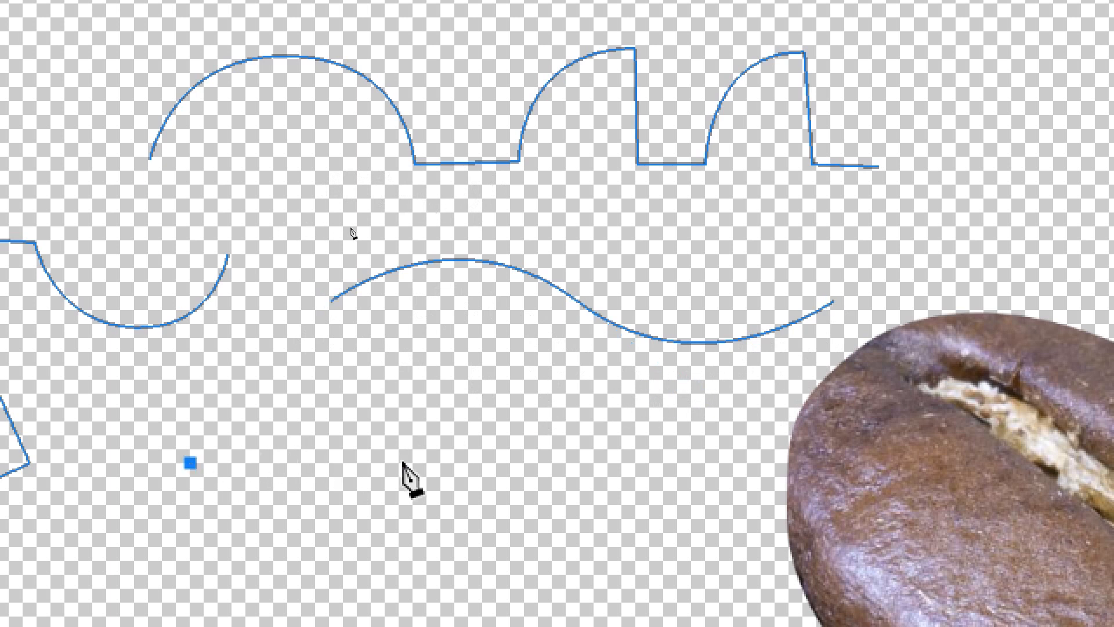
# Draw a second S-curve below the first with a diagonally handled smooth middle anchor, and deselect the path
pyautogui.moveTo(436, 463); pyautogui.dragTo(546, 547)
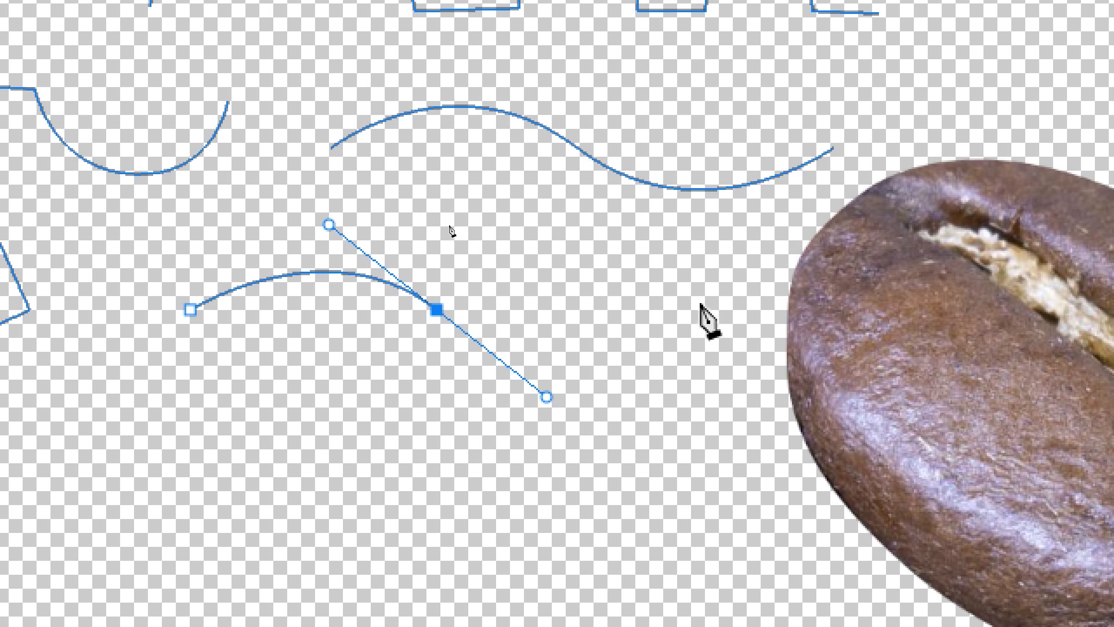
pyautogui.click(697, 314)
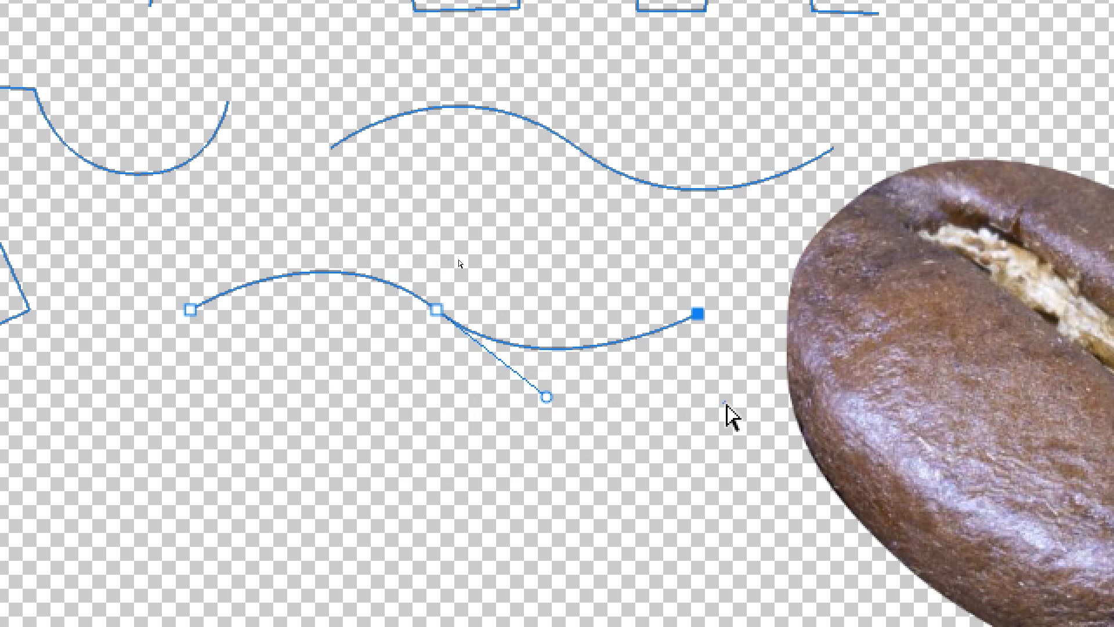
pyautogui.keyDown('ctrl'); pyautogui.click(727, 403); pyautogui.keyUp('ctrl')
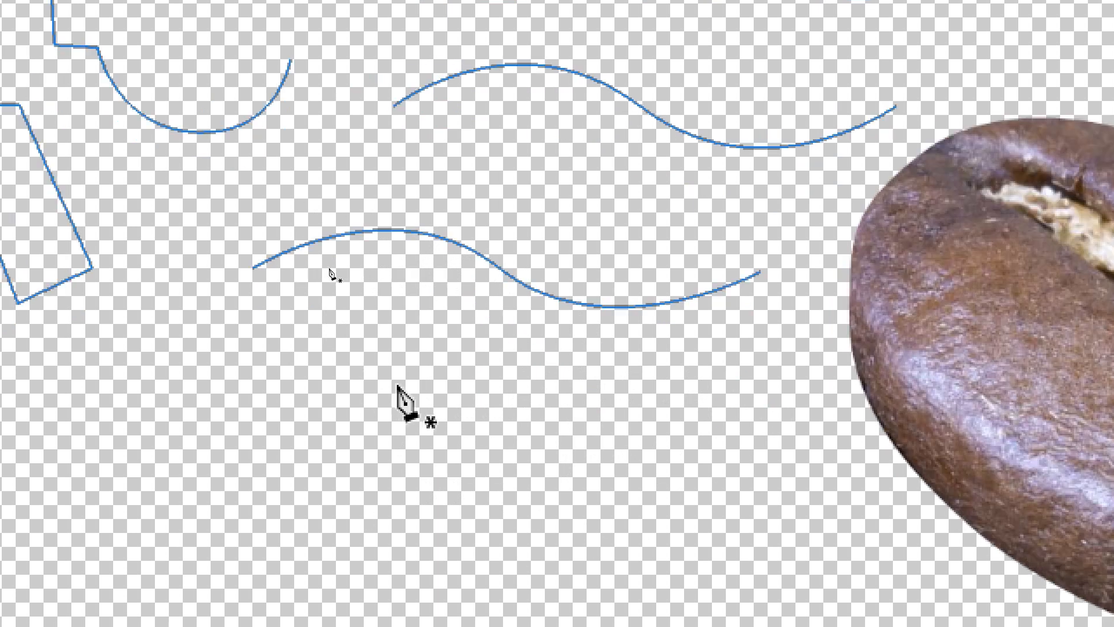
# Draw a closed teardrop below the second S-curve from a corner point and a vertically handled smooth anchor, plus a short open curve beside it
pyautogui.click(328, 468)
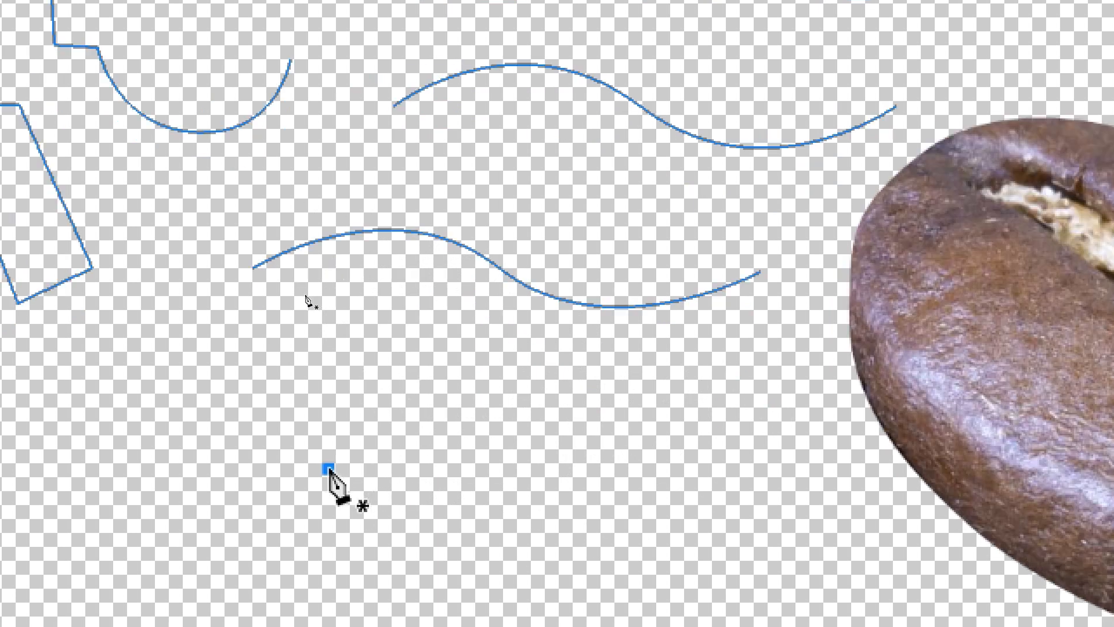
pyautogui.moveTo(591, 484); pyautogui.dragTo(601, 603)
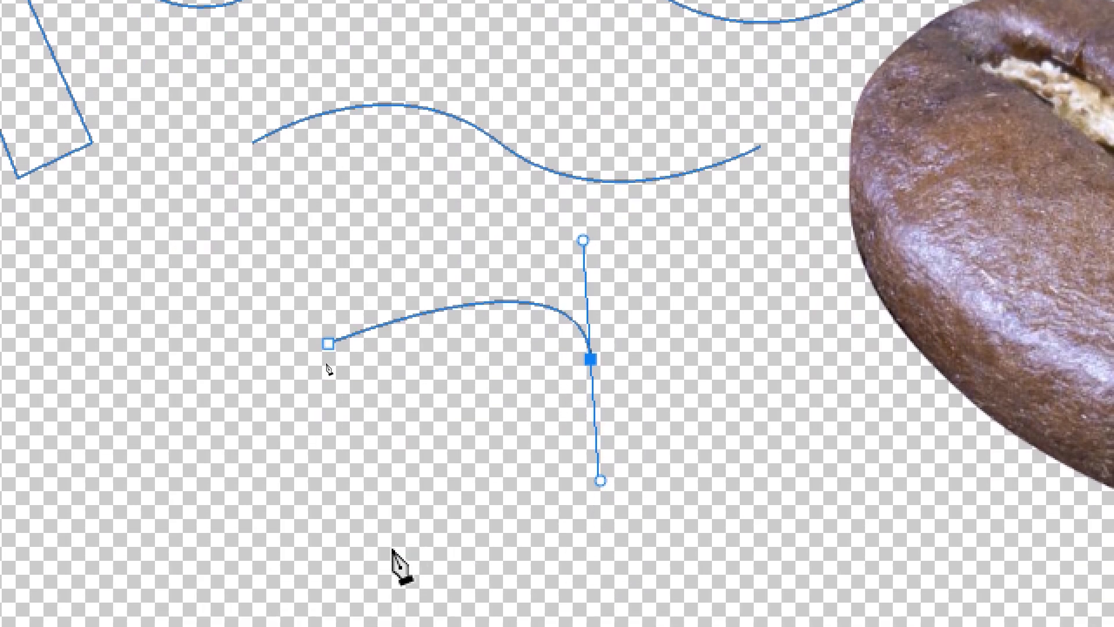
pyautogui.click(352, 608)
pyautogui.hotkey('ctrl', 'z')
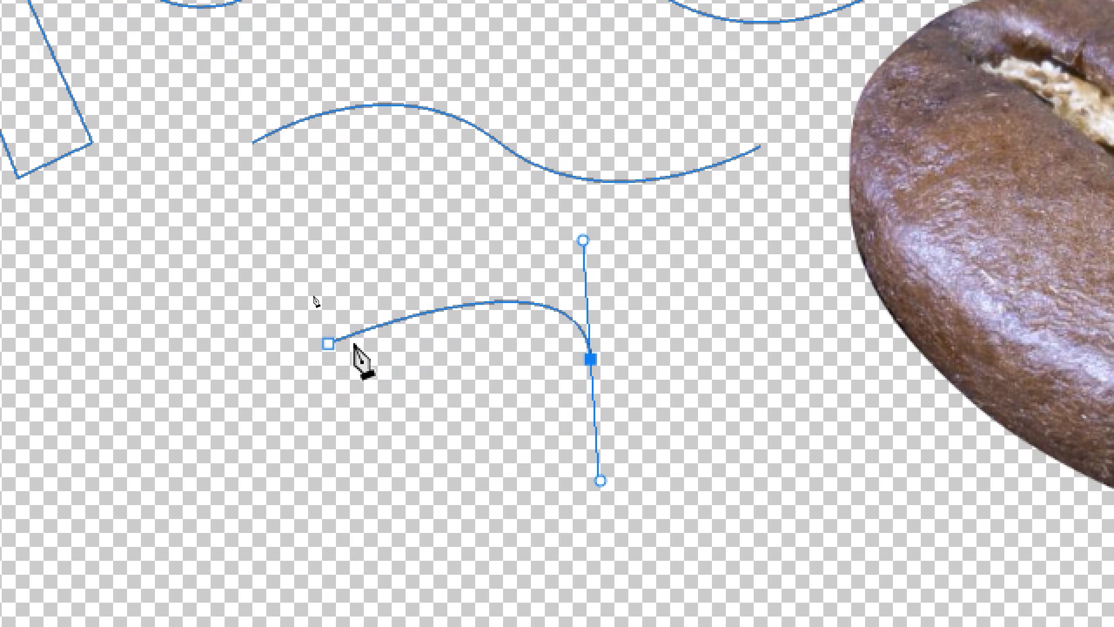
pyautogui.click(328, 343)
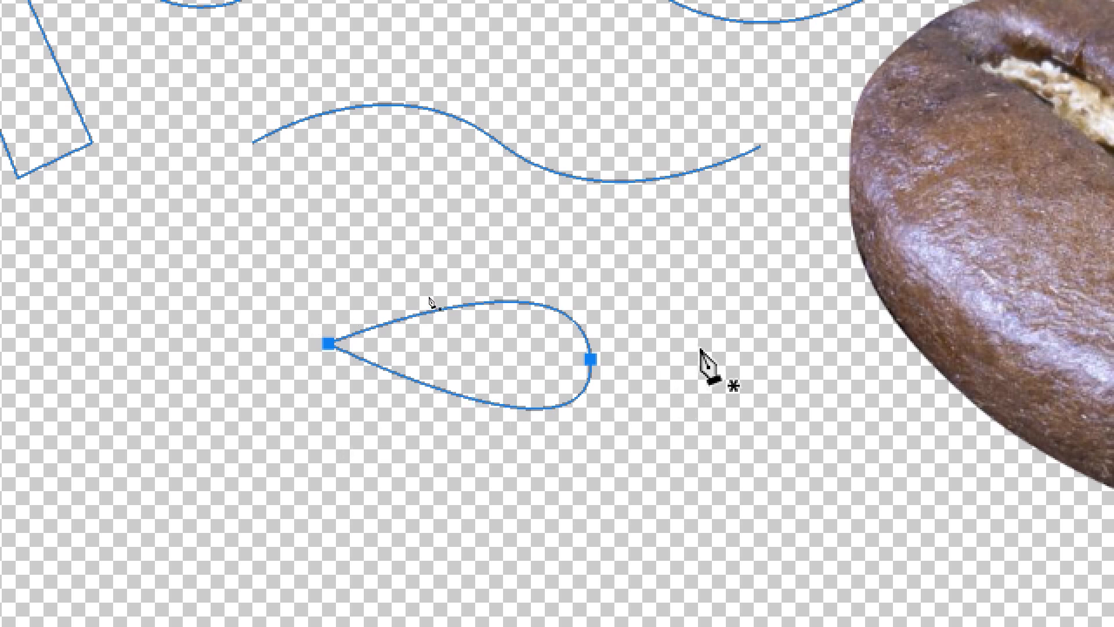
pyautogui.click(651, 344)
pyautogui.moveTo(773, 314); pyautogui.dragTo(847, 326)
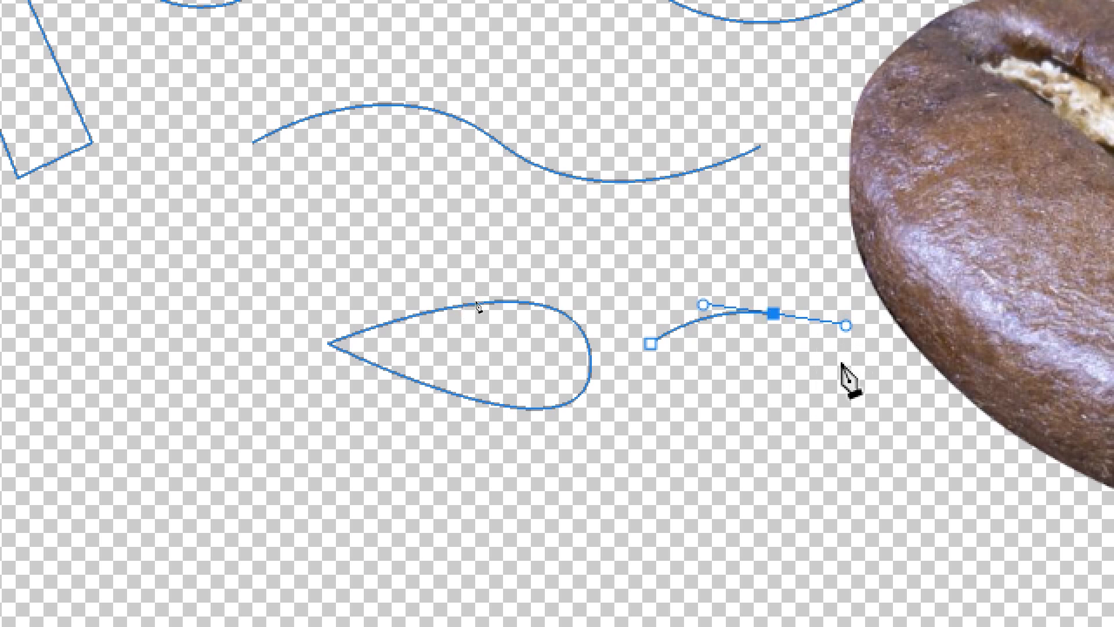
# Select the teardrop's anchors and the middle anchor of the S-curve above it to examine their handles
pyautogui.press('a')
pyautogui.moveTo(510, 254); pyautogui.dragTo(650, 444)
pyautogui.moveTo(306, 306); pyautogui.dragTo(366, 403)
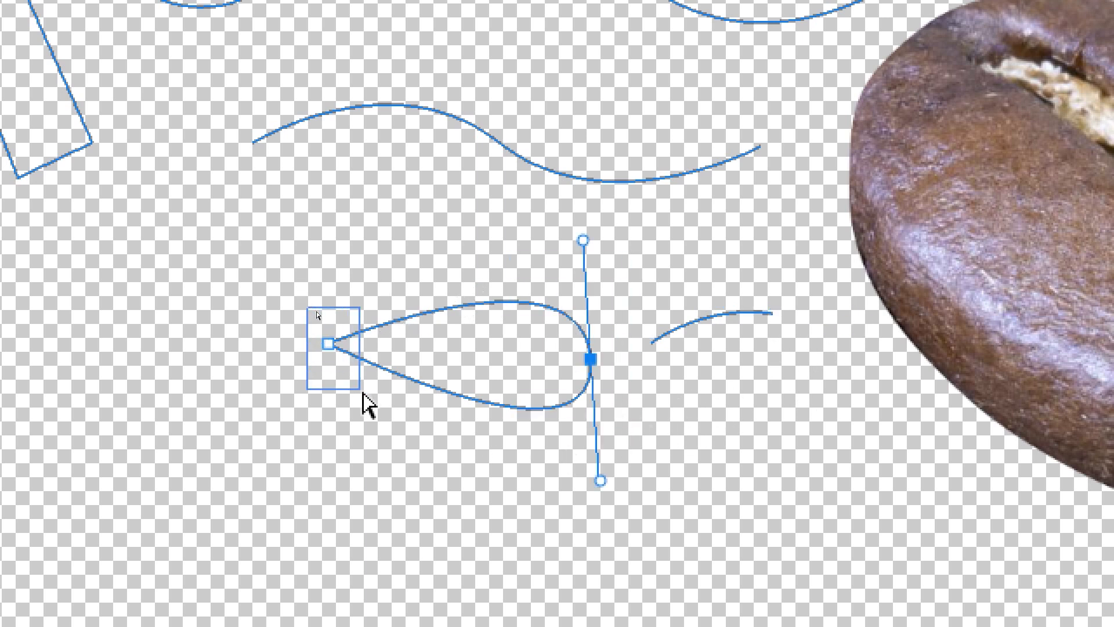
pyautogui.moveTo(553, 259); pyautogui.dragTo(614, 406)
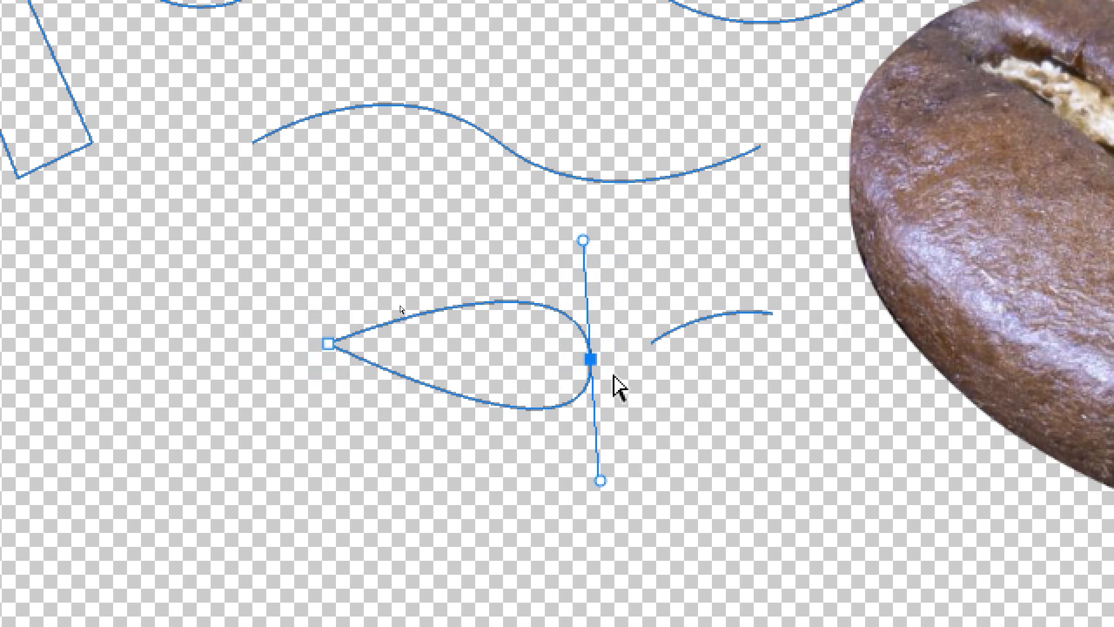
pyautogui.moveTo(338, 52); pyautogui.dragTo(451, 162)
pyautogui.moveTo(486, 106); pyautogui.dragTo(528, 227)
# Start a path above the first S-curve with a curve to a smooth peak, remove its outgoing handle, and add a straight vertical drop
pyautogui.press('p')
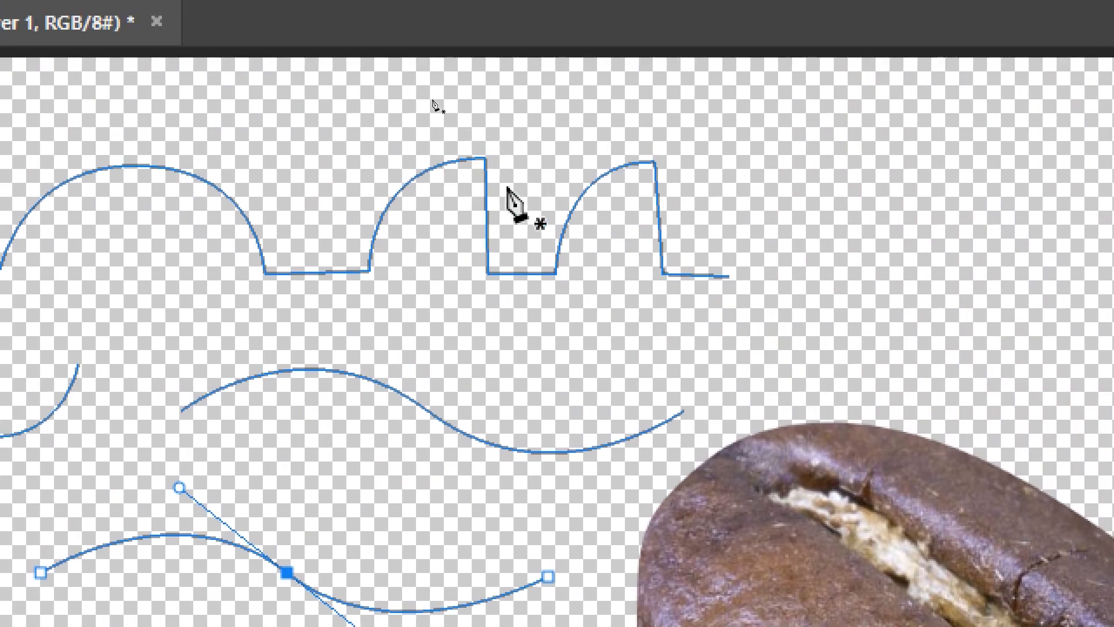
pyautogui.click(470, 370)
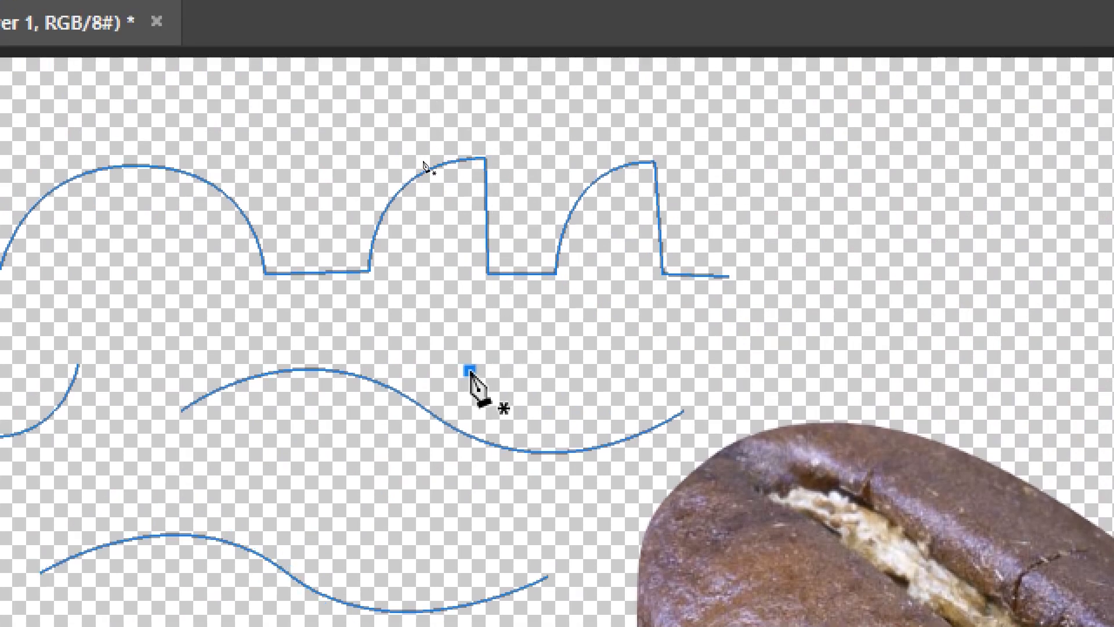
pyautogui.moveTo(562, 303); pyautogui.dragTo(623, 311)
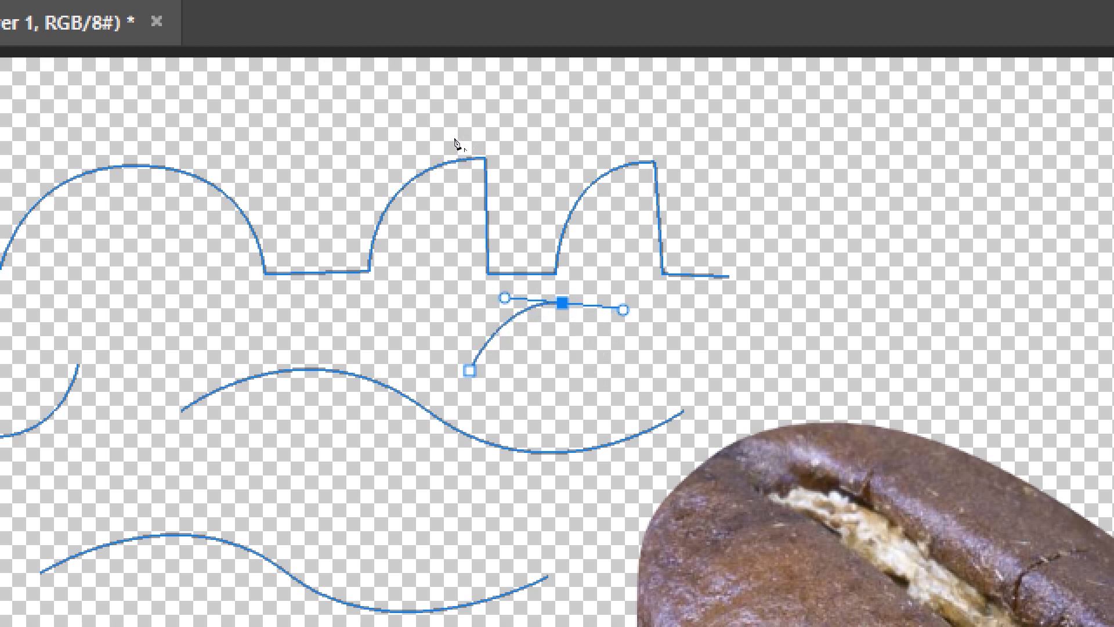
pyautogui.click(562, 304)
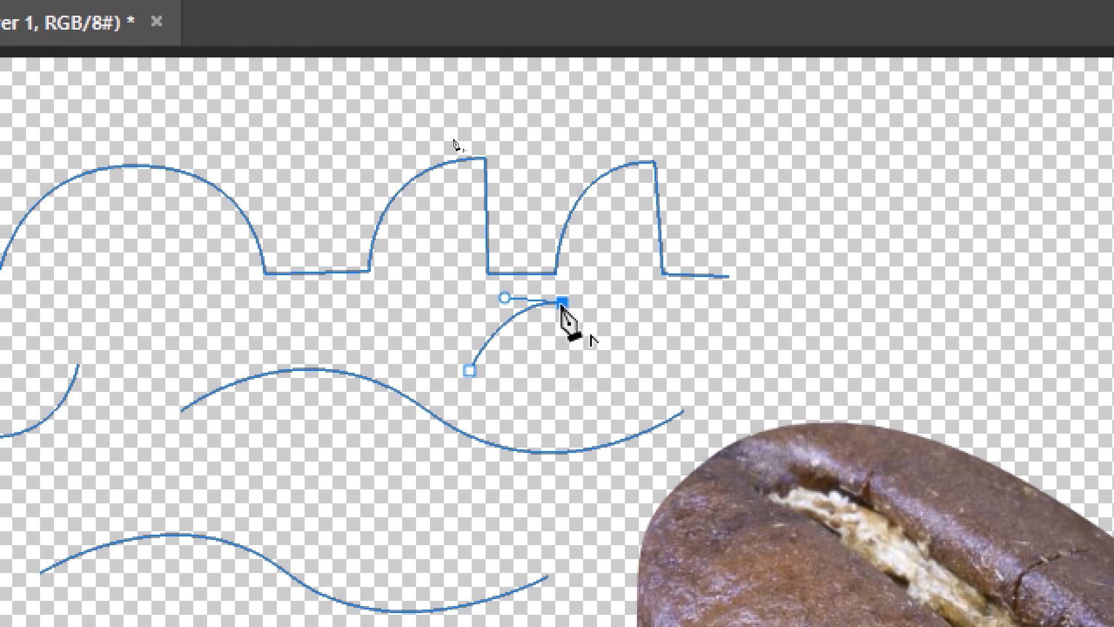
pyautogui.click(563, 368)
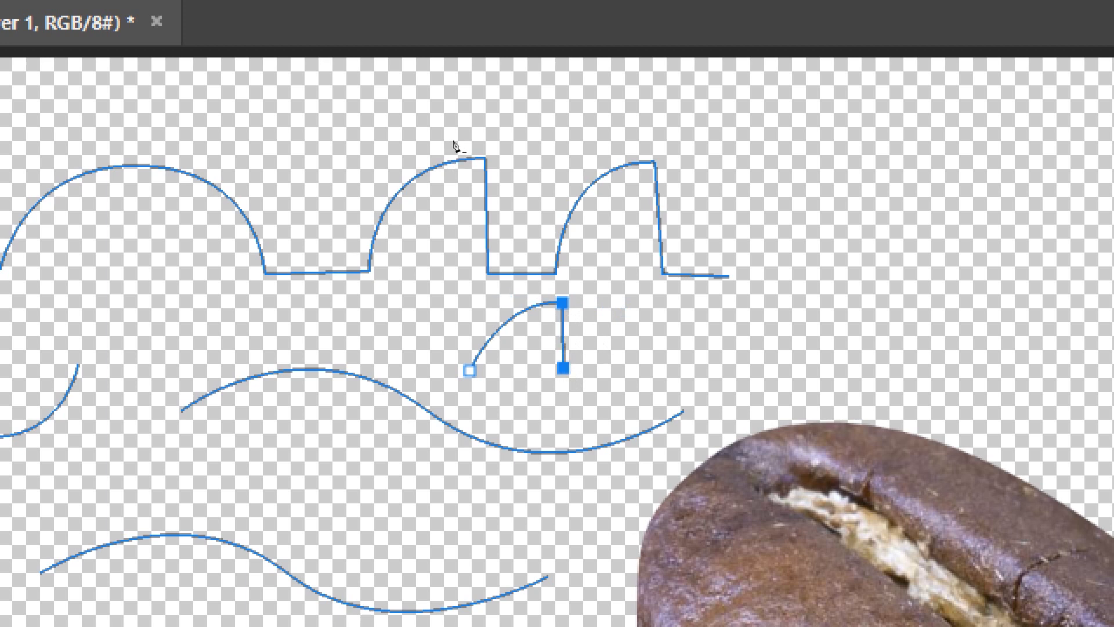
# Continue the path with two progressively smaller curved peaks, removing each outgoing handle and dropping straight back to the base level
pyautogui.moveTo(615, 324); pyautogui.dragTo(651, 323)
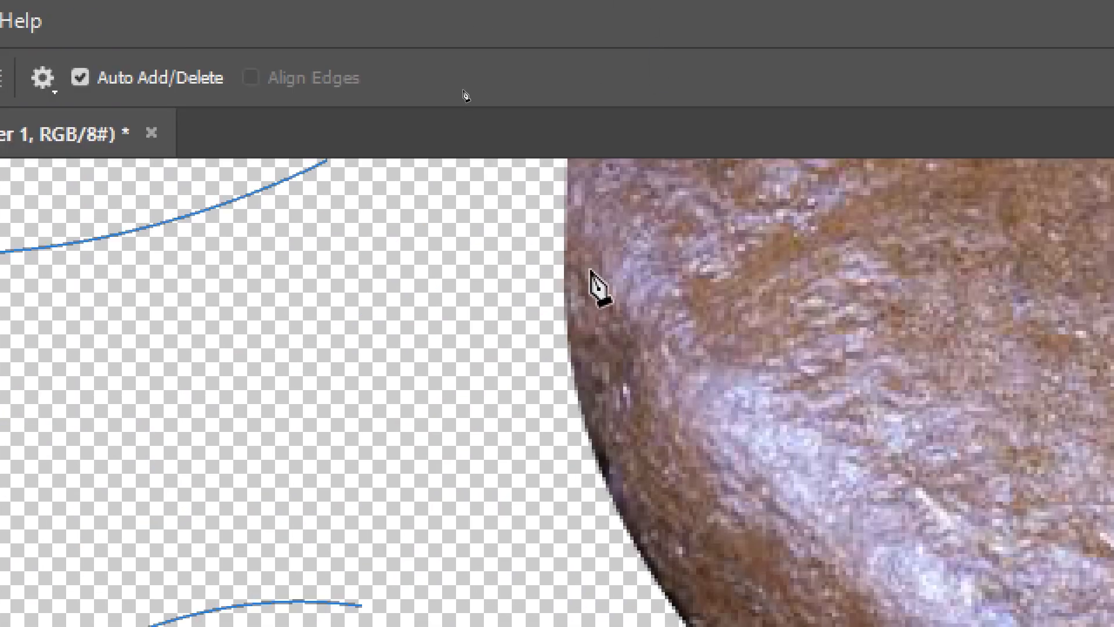
pyautogui.press('space')
pyautogui.moveTo(585, 238); pyautogui.dragTo(619, 626)
pyautogui.moveTo(583, 264); pyautogui.dragTo(614, 616)
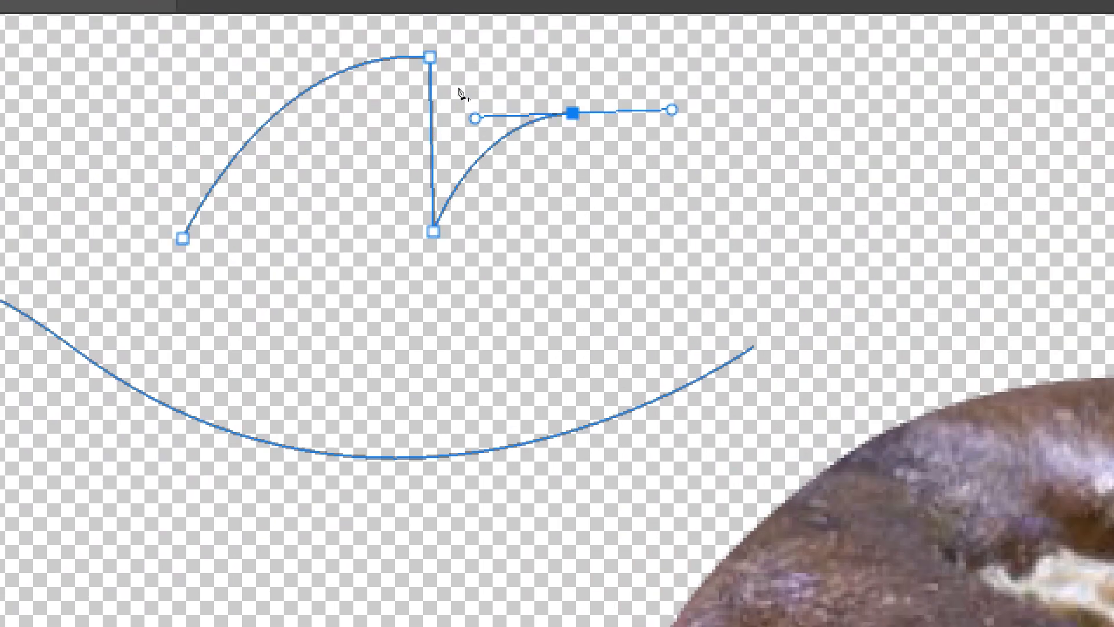
pyautogui.keyDown('alt'); pyautogui.click(572, 114); pyautogui.keyUp('alt')
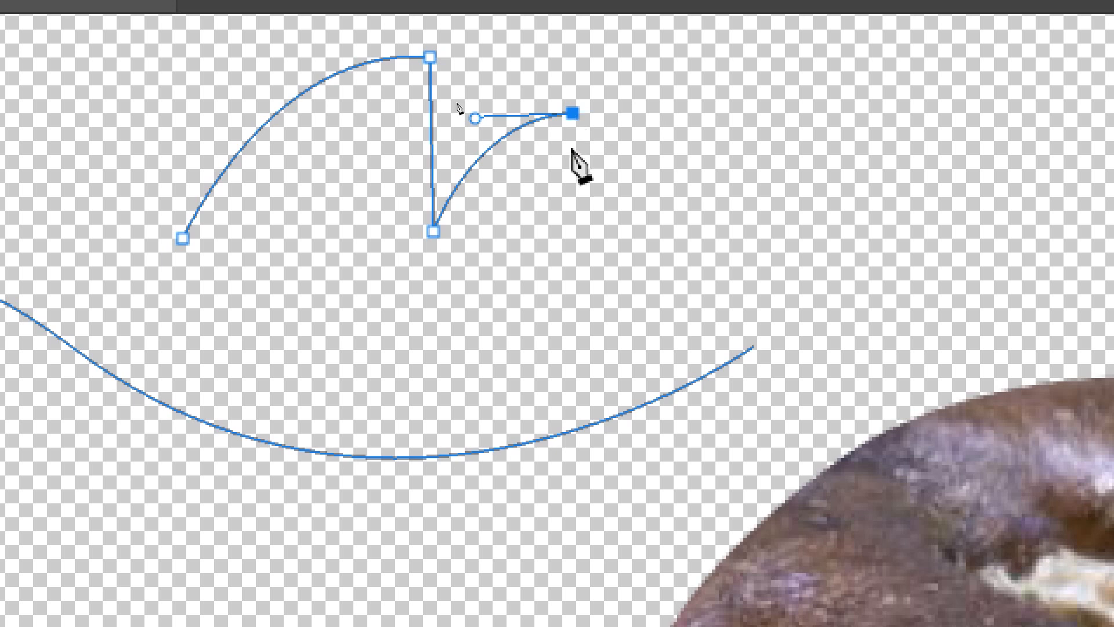
pyautogui.click(569, 231)
pyautogui.moveTo(650, 159); pyautogui.dragTo(716, 162)
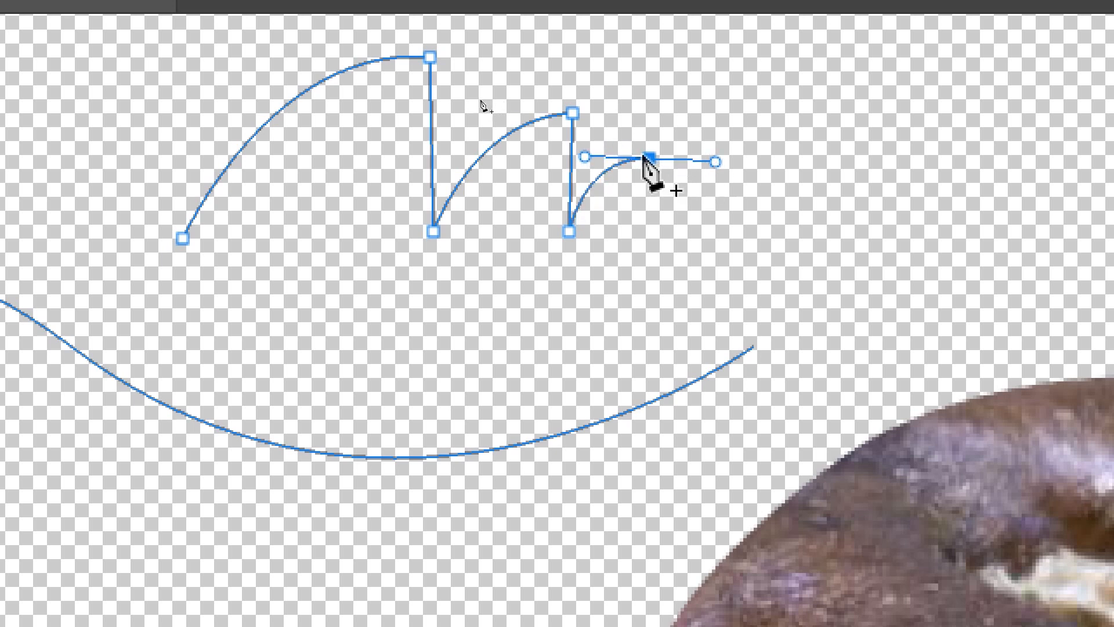
pyautogui.click(646, 232)
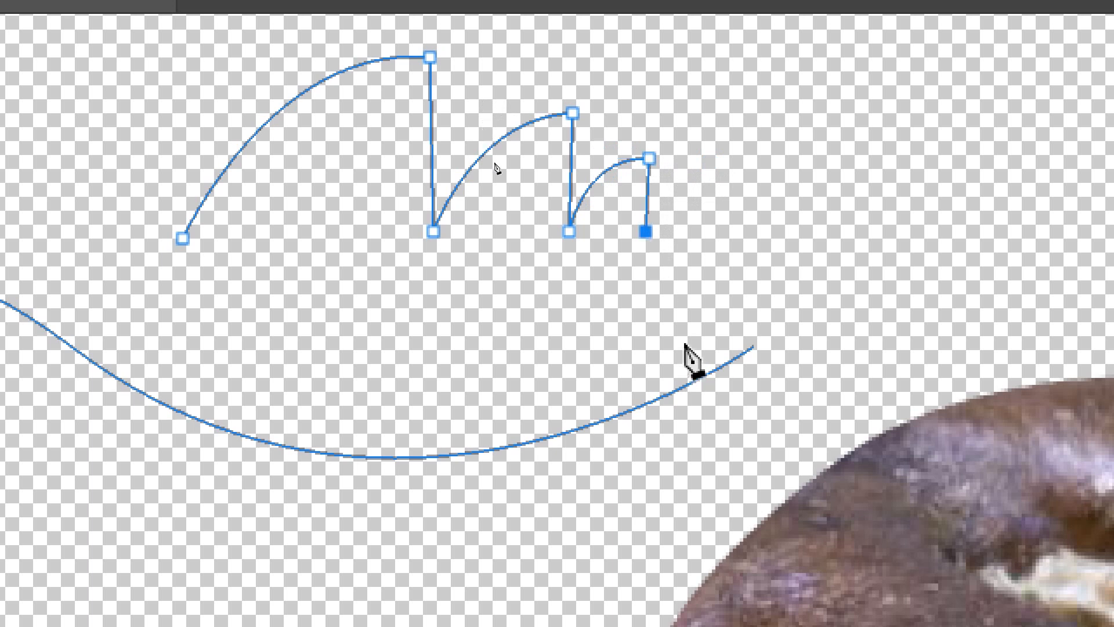